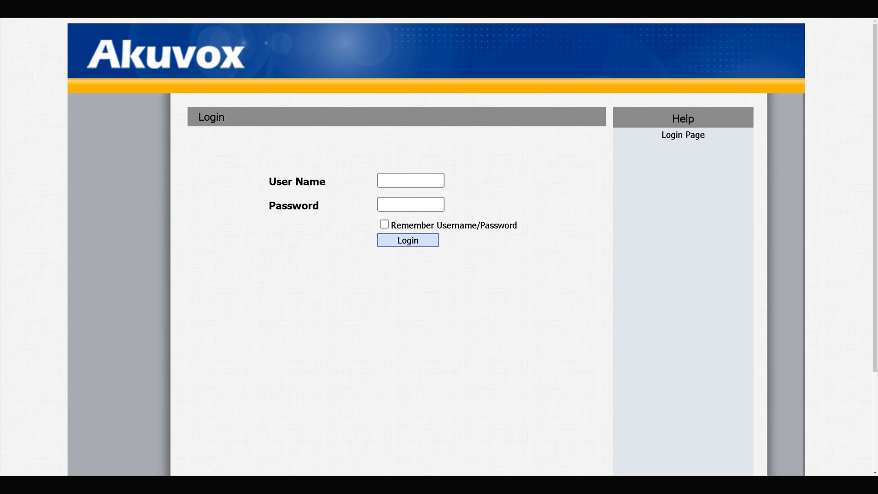
Sign in to the door phone's web interface with the admin user name and its password.
click(410, 181)
text(admi)
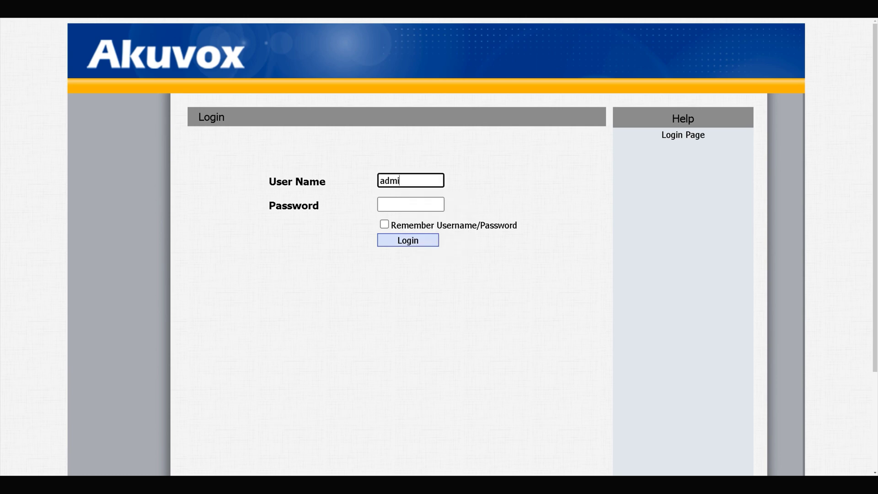
text(n)
click(411, 204)
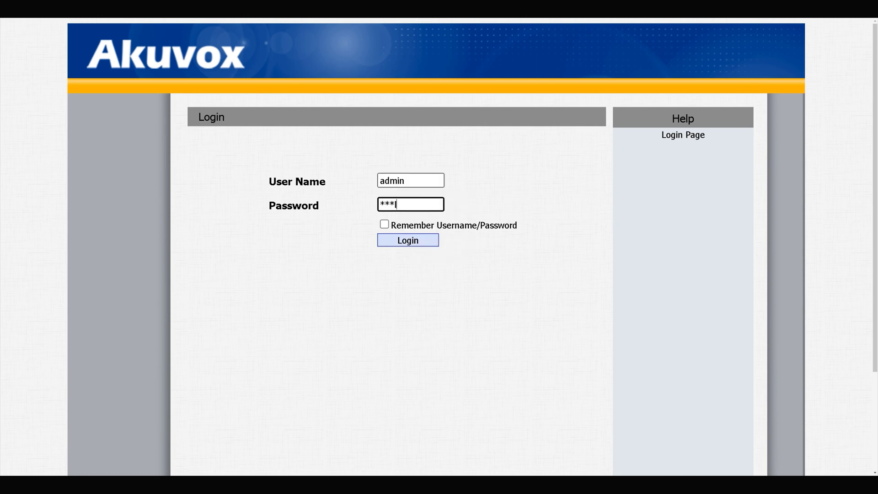
key(Return)
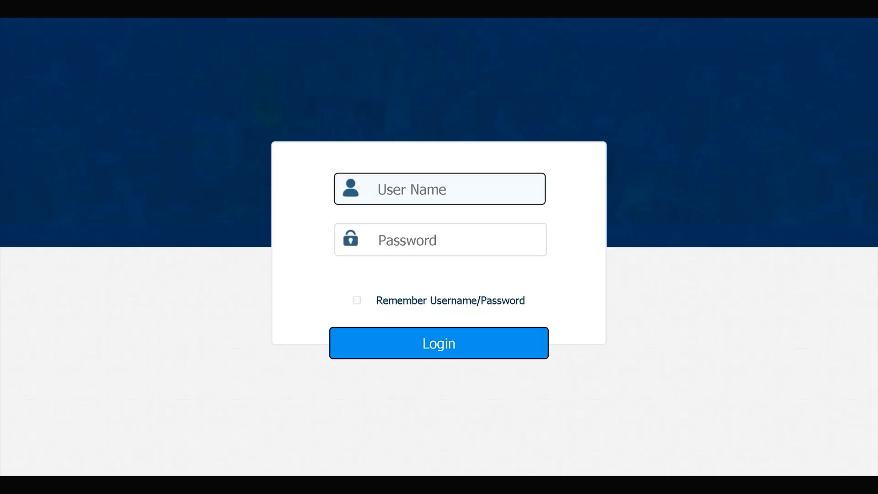
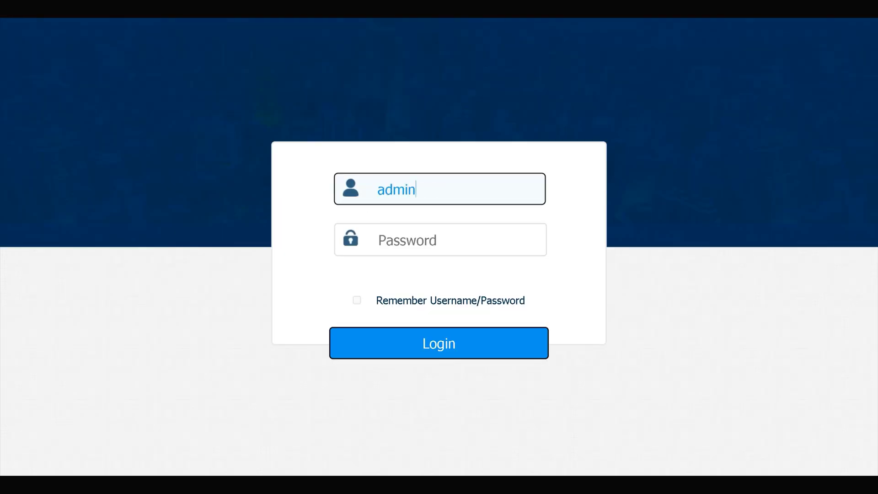
Sign in to the C317 indoor monitor, then show the door phone's Network > Basic page (IP 192.168.11.7).
key(Tab)
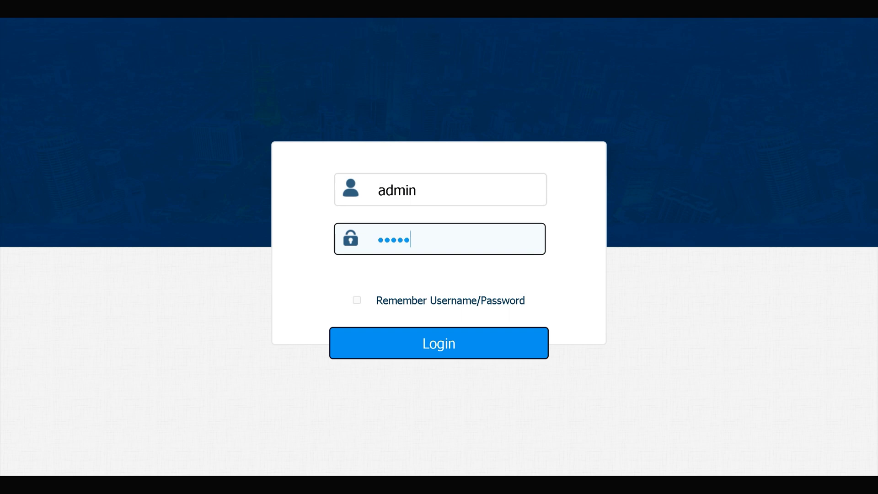
key(Return)
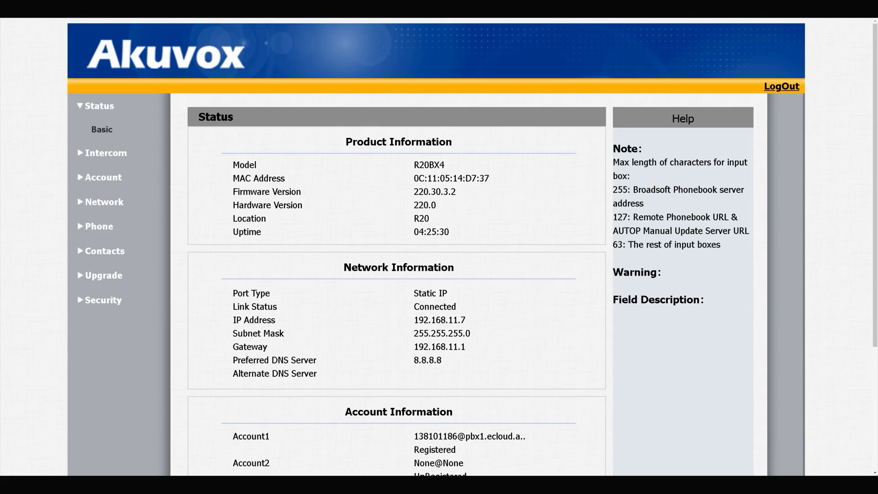
click(103, 202)
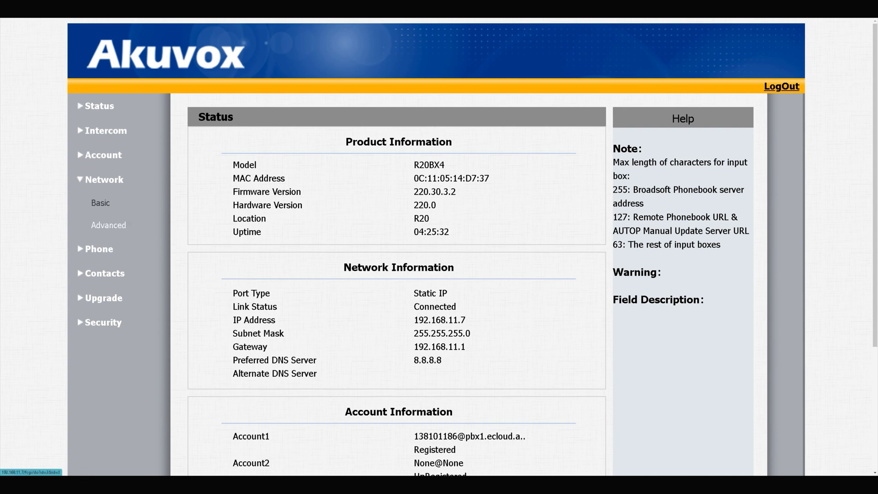
click(101, 202)
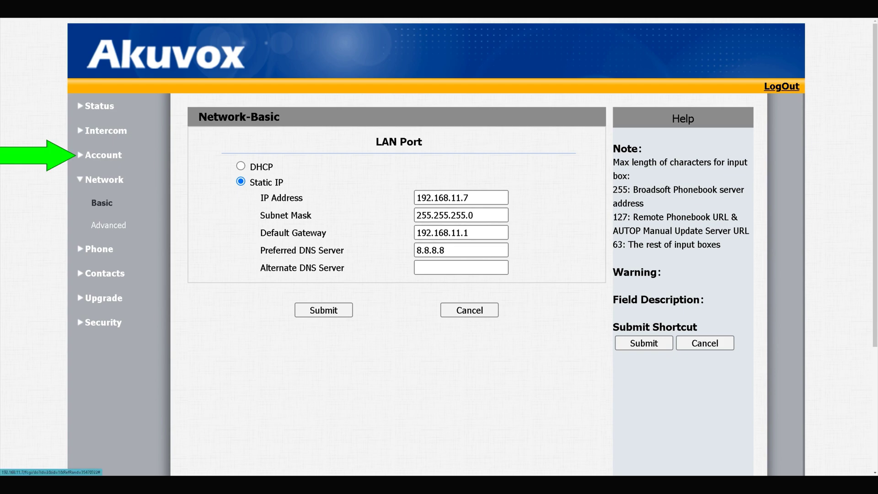
Check the door phone's Account > Advanced DTMF type is RFC2833.
click(103, 155)
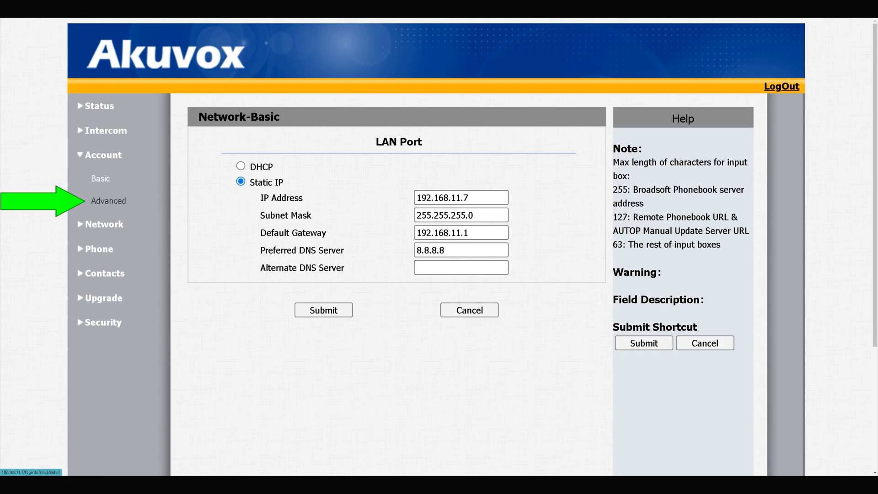
click(110, 201)
scroll(439, 247, down, 6)
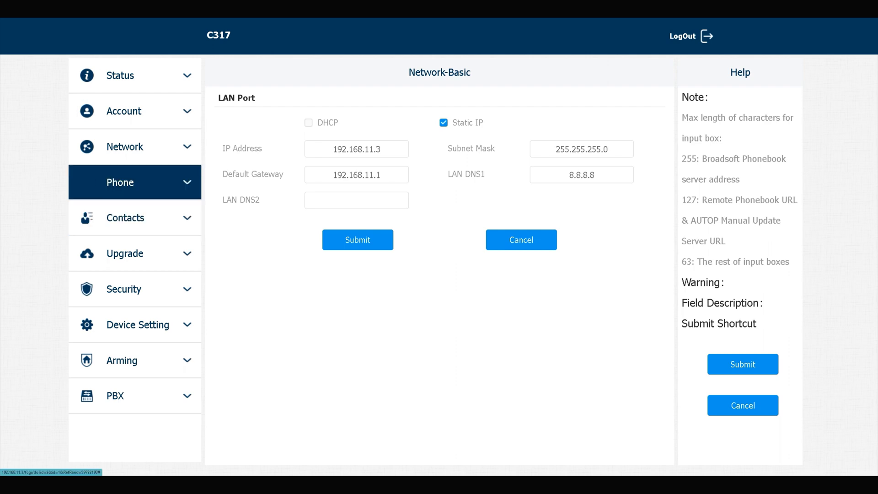
Check the indoor monitor's Account > Advanced DTMF type is also RFC2833.
click(123, 112)
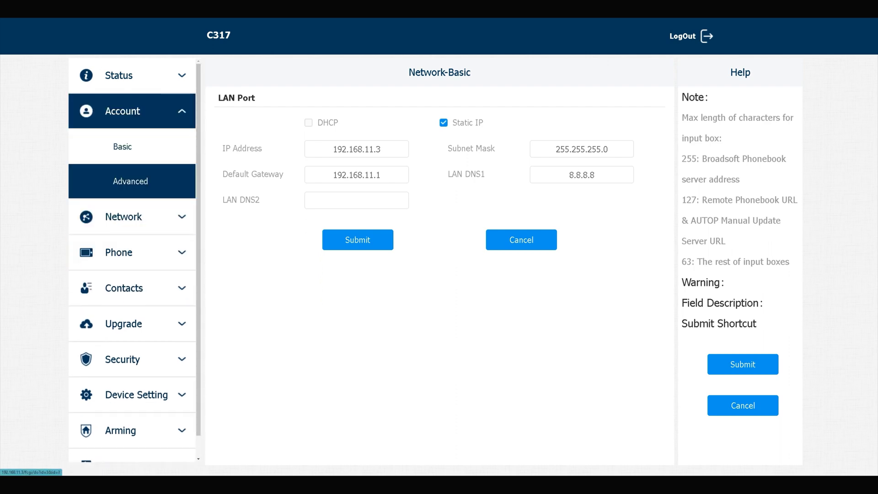
click(131, 182)
scroll(439, 247, down, 5)
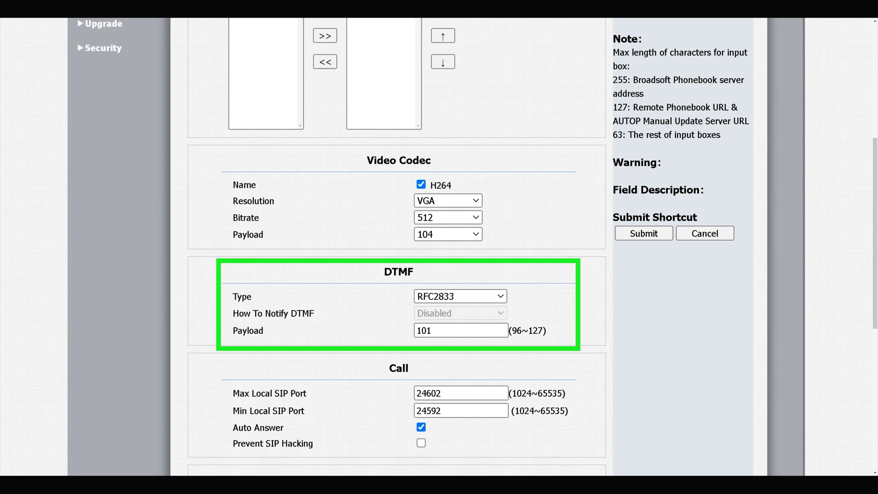
scroll(397, 247, up, 3)
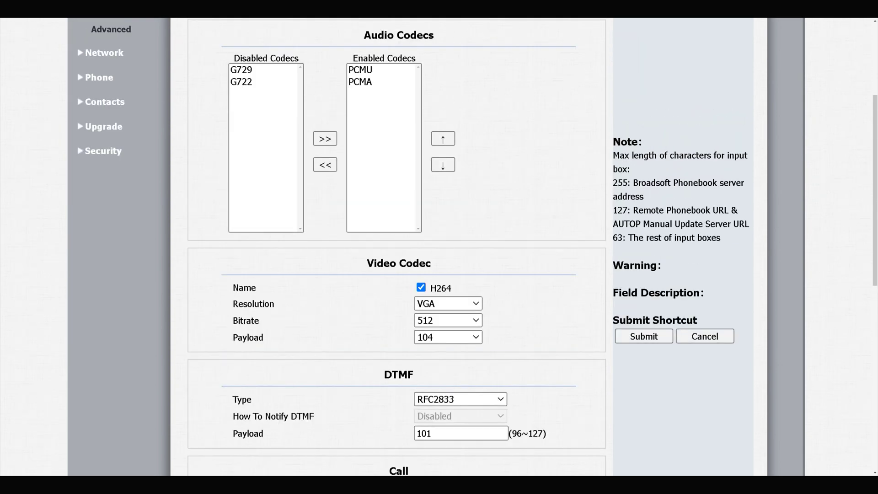
scroll(397, 247, up, 2)
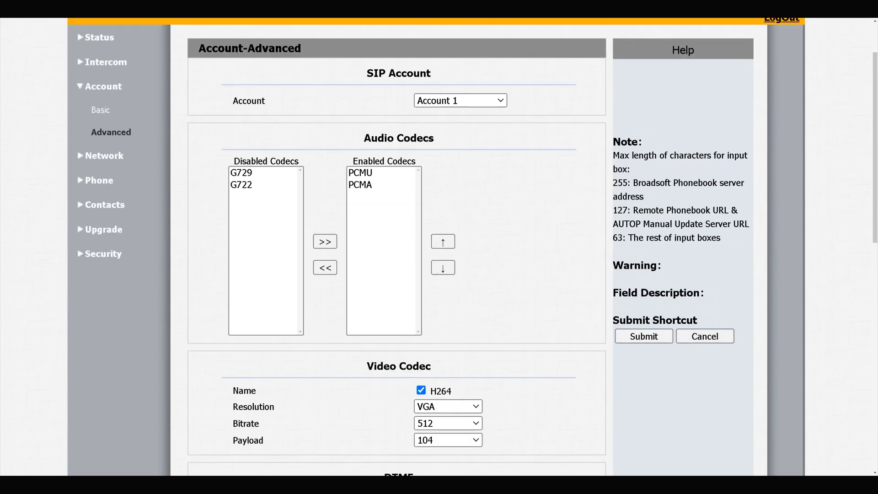
click(105, 62)
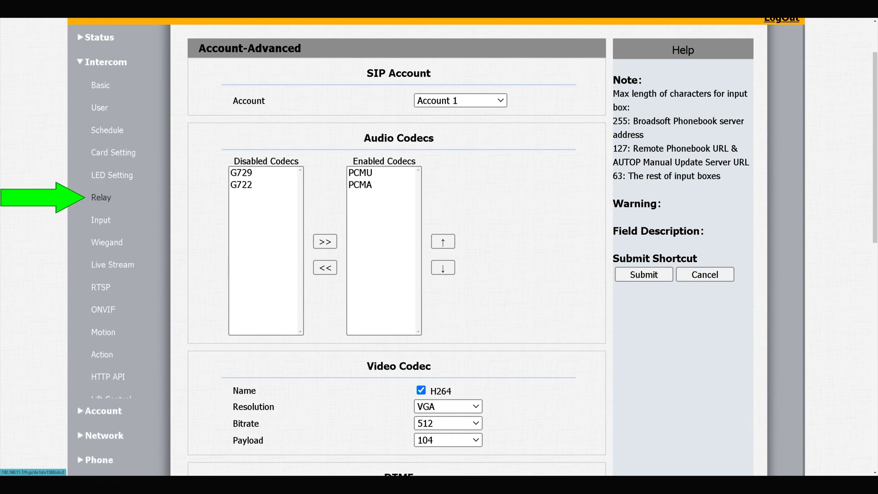
On the door phone's Relay page, keep both relays' trigger delay at 0 and hold delay at 3 seconds.
click(101, 198)
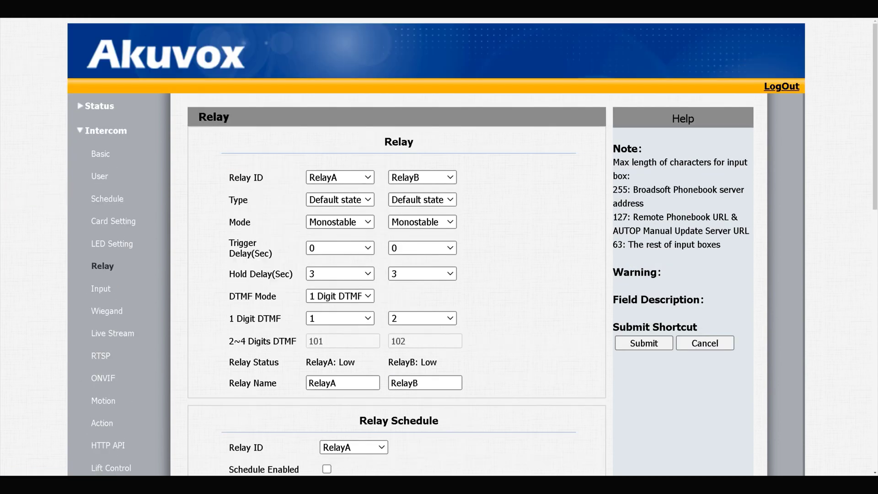
scroll(439, 247, down, 1)
click(340, 213)
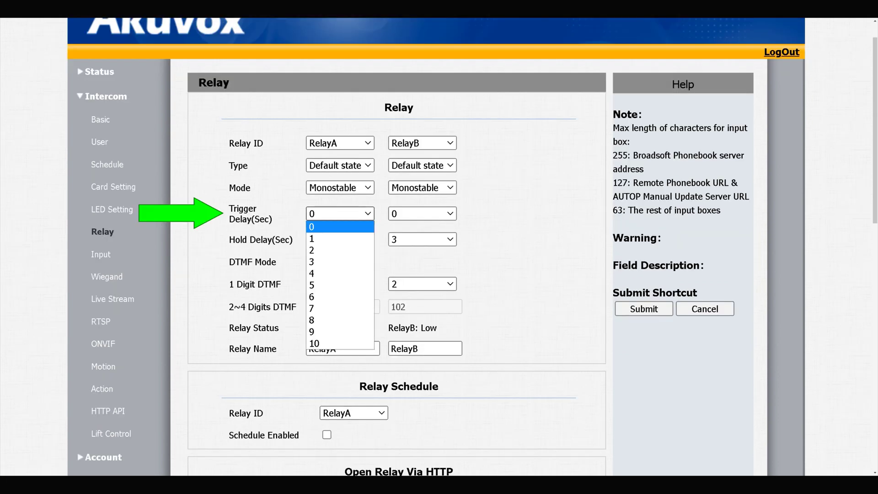
click(338, 225)
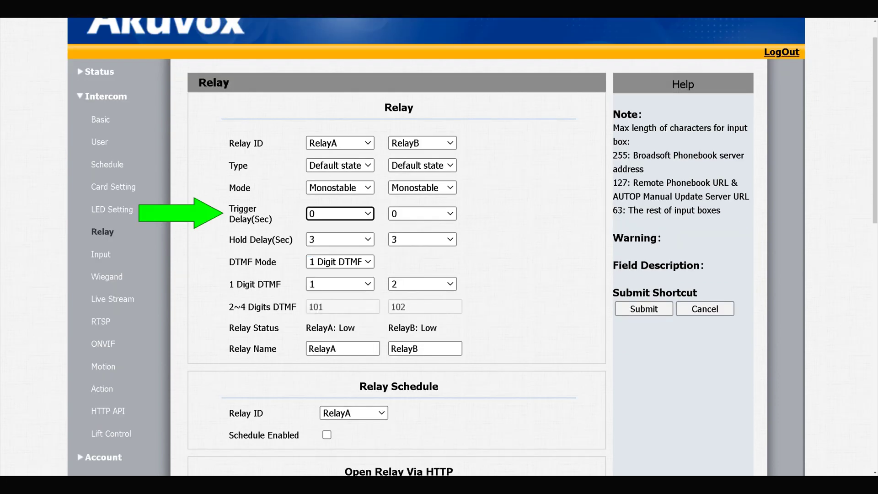
key(alt+Down)
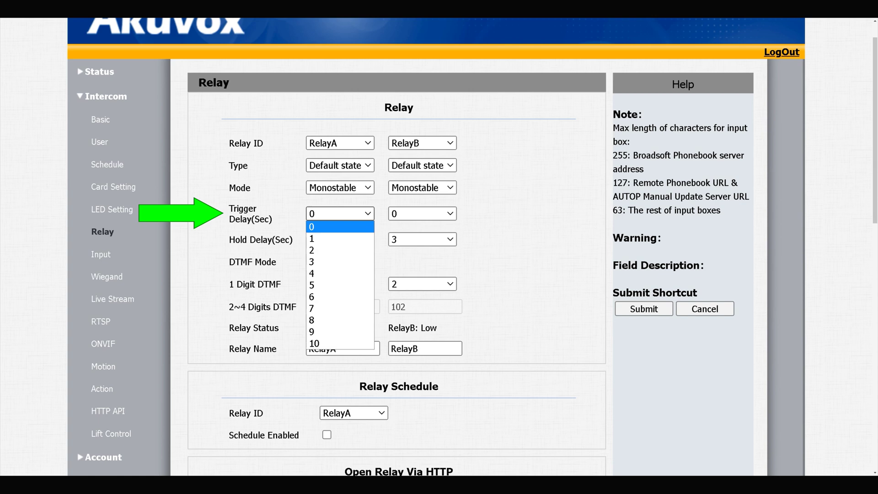
key(Escape)
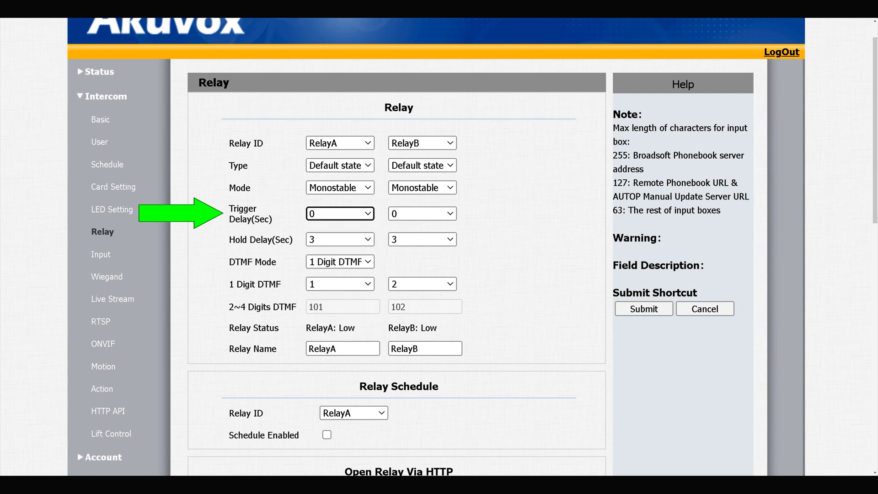
click(422, 214)
key(Escape)
click(340, 214)
key(Escape)
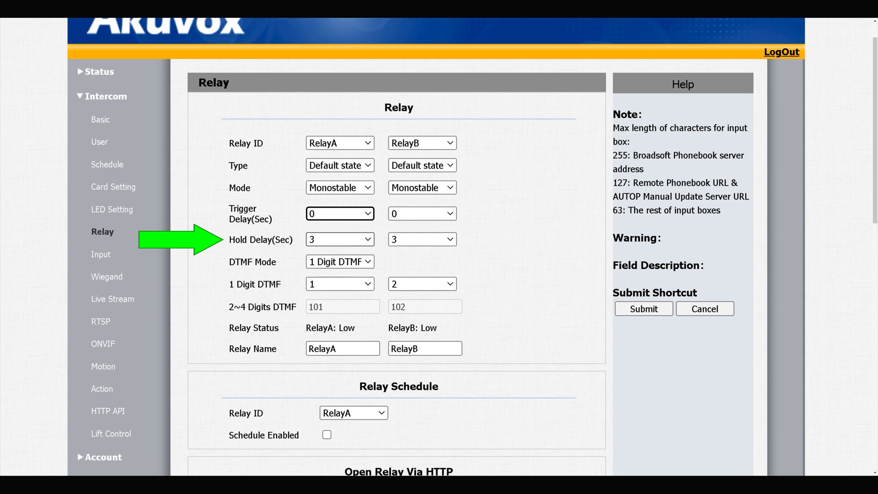
click(340, 239)
key(Escape)
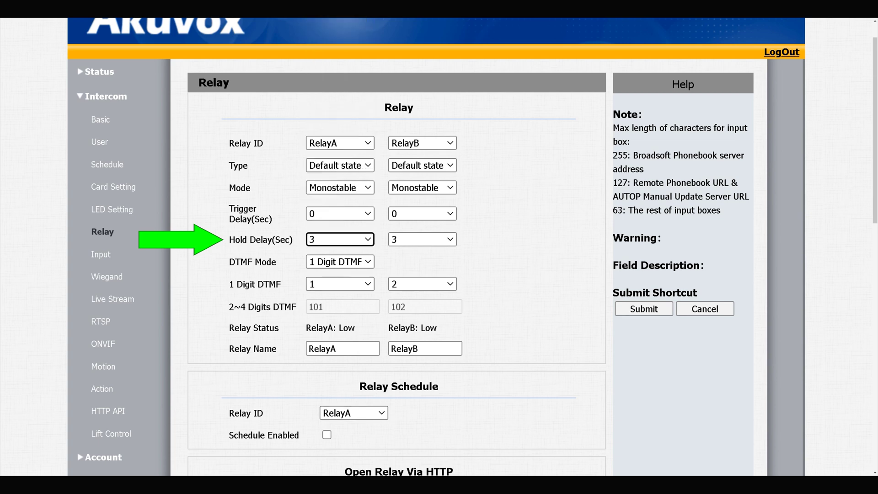
click(422, 239)
key(Escape)
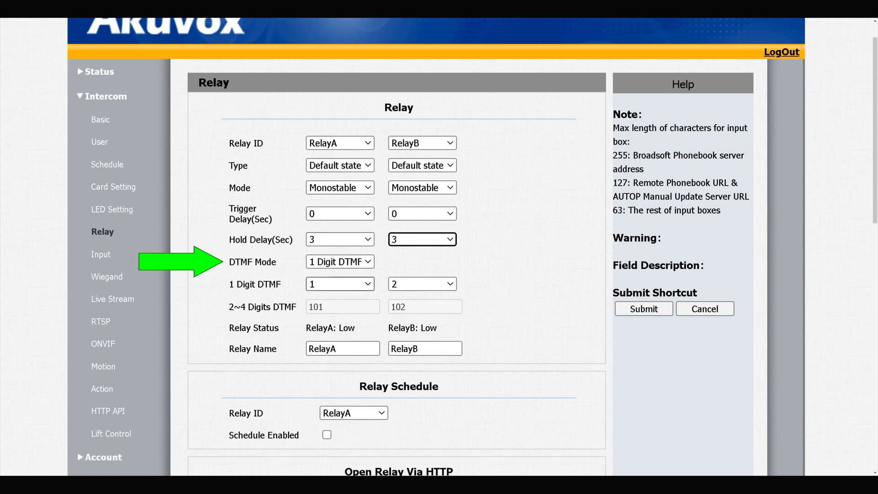
Review 1 Digit DTMF mode with RelayA on 1 and RelayB on 2, then list the DTMF modes.
click(339, 262)
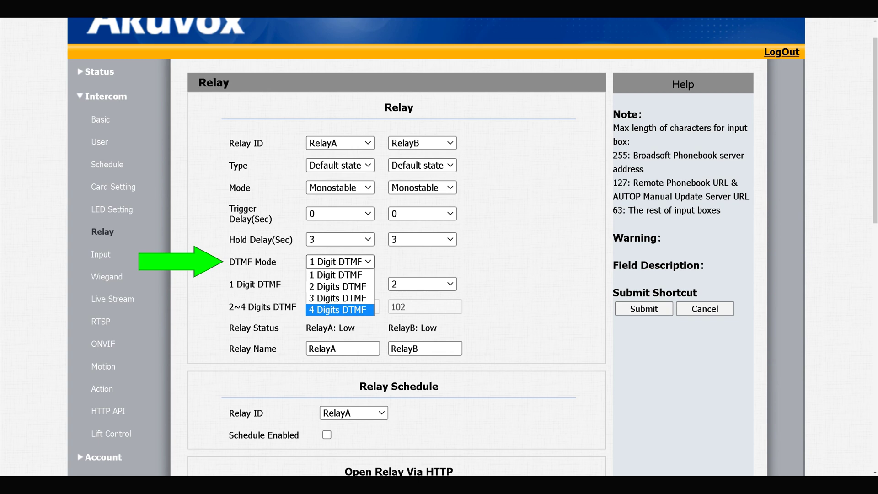
key(Escape)
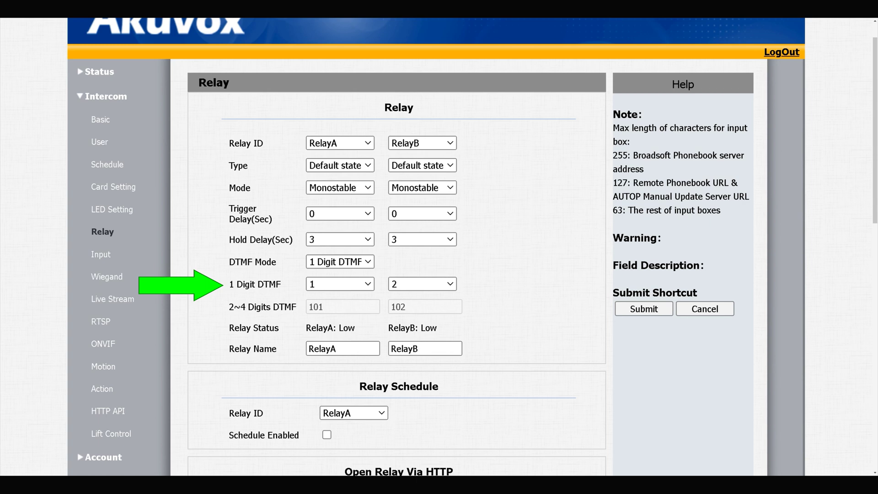
click(340, 284)
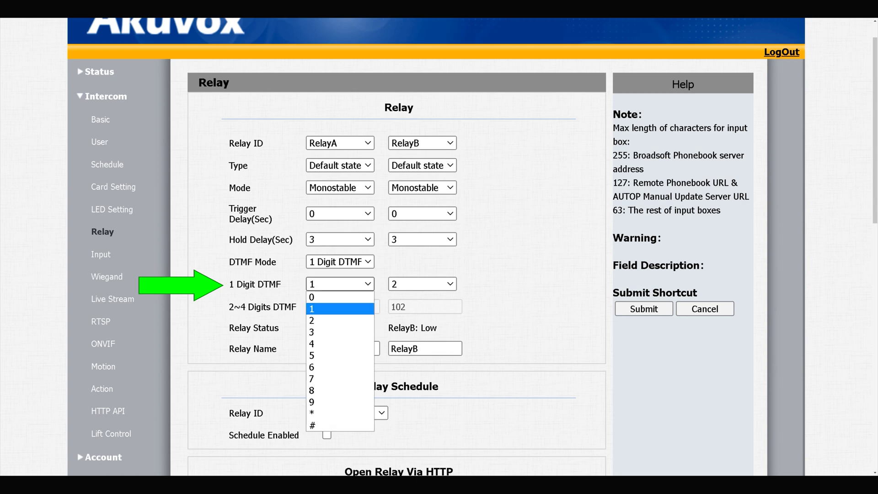
click(339, 285)
click(340, 284)
key(Escape)
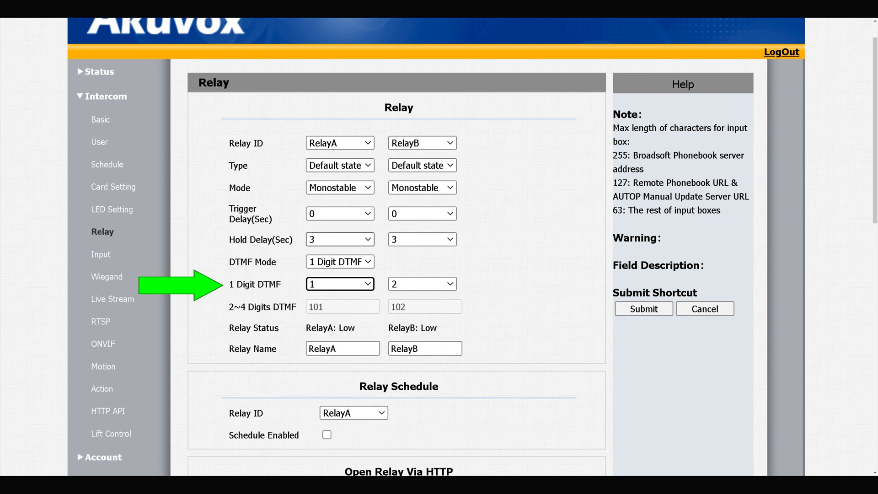
click(339, 284)
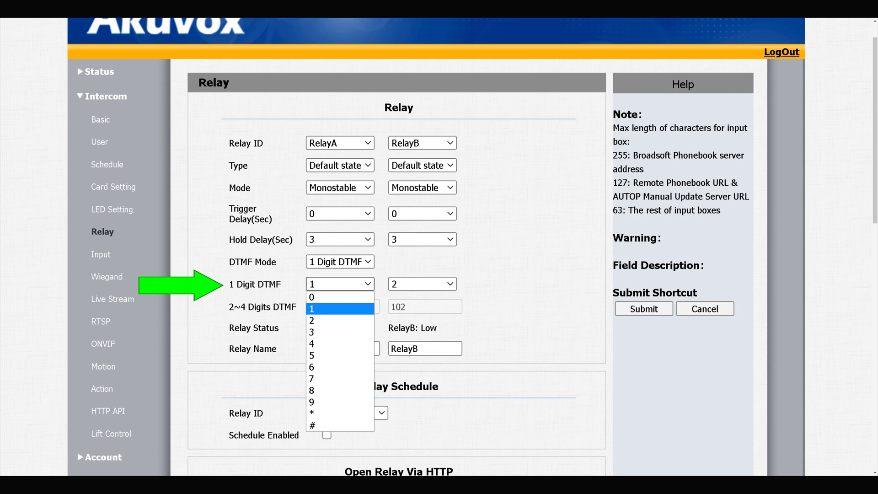
click(422, 284)
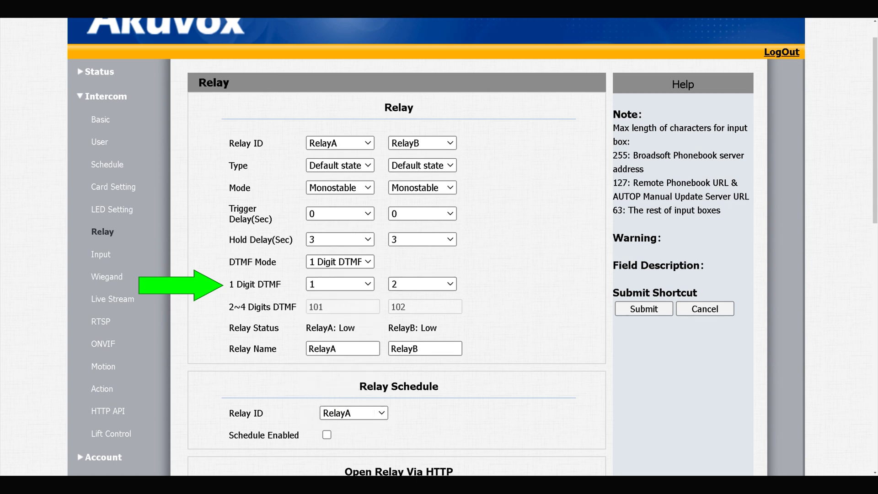
click(422, 284)
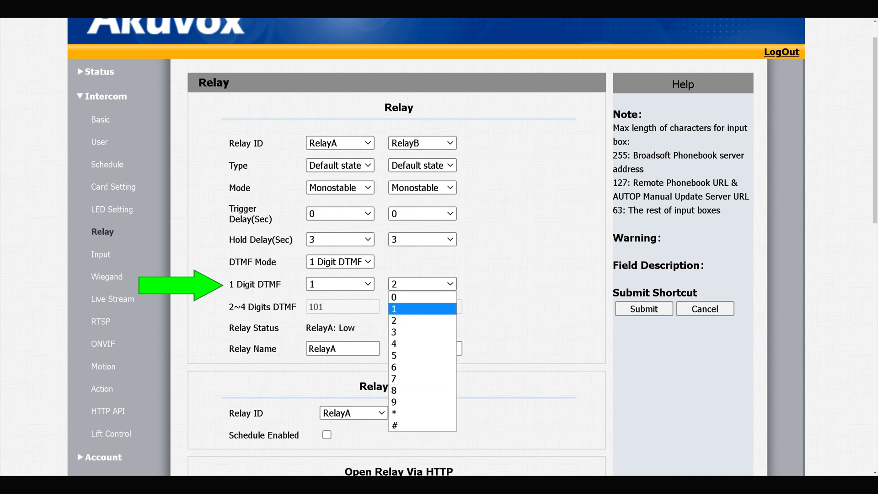
key(Escape)
key(alt+Down)
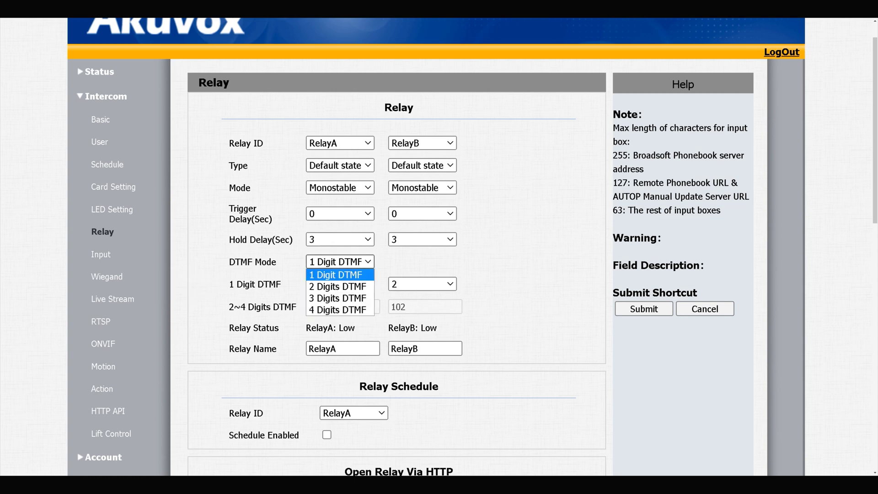
Switch to 3 Digits DTMF with RelayA code 203 and RelayB code 123, and submit.
key(Down)
key(Down)
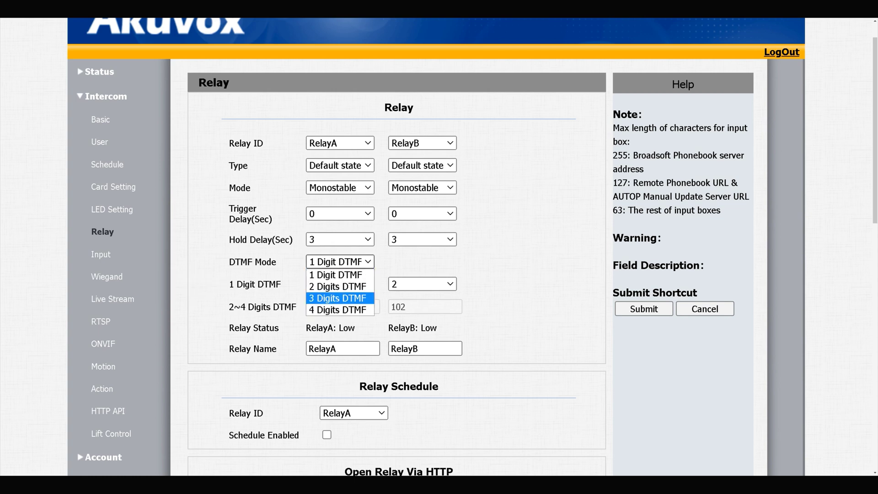
key(Return)
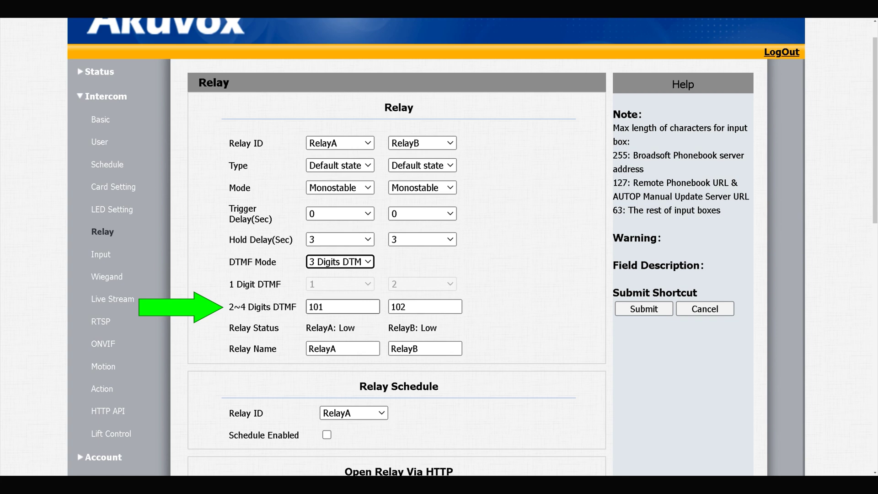
key(Tab)
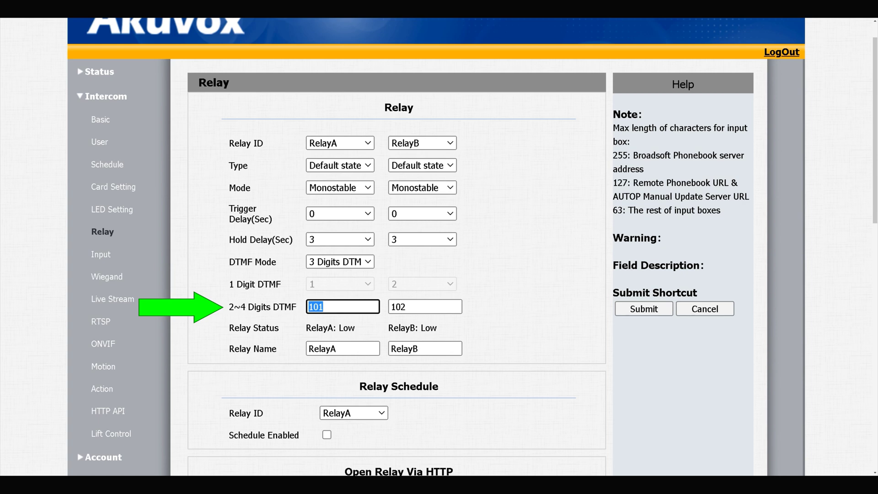
key(Tab)
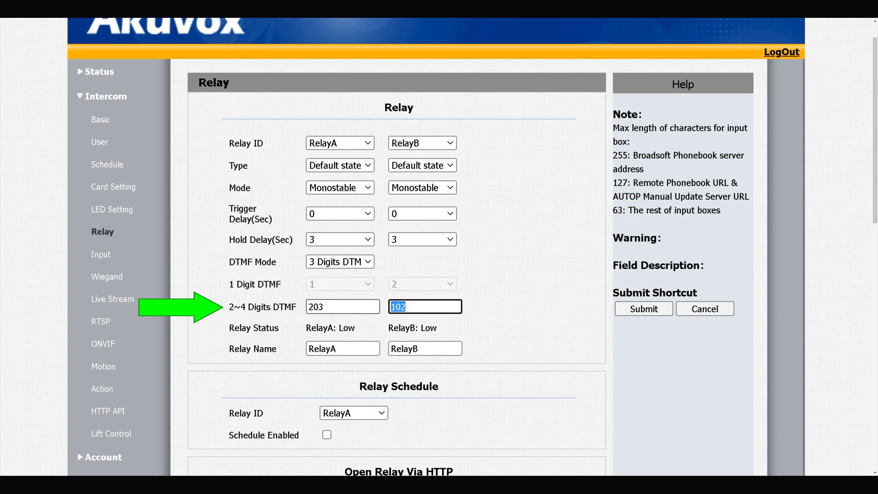
key(Tab)
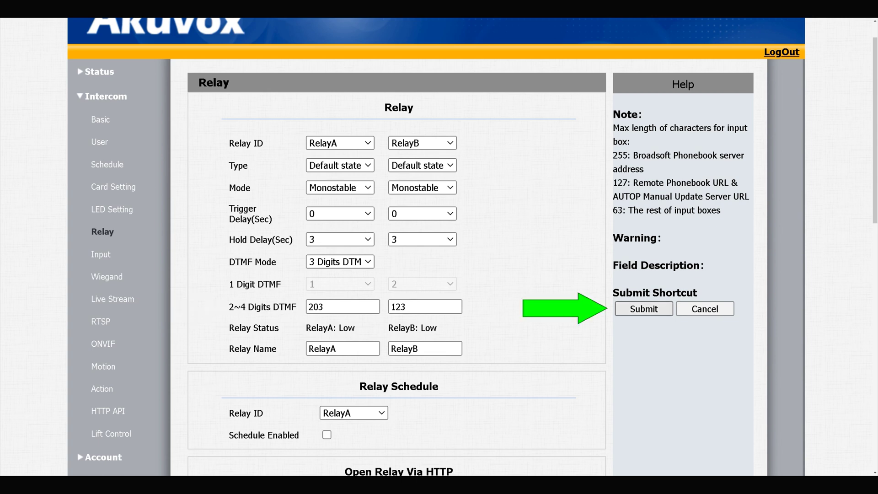
key(Return)
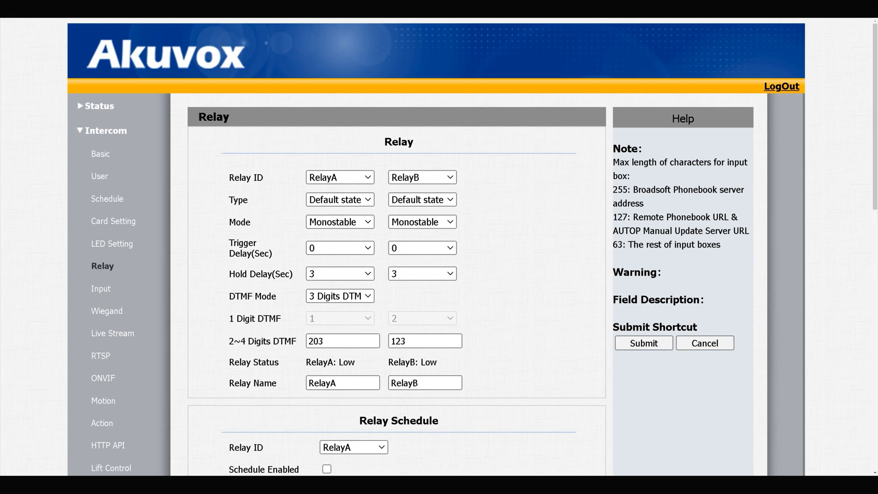
Leave Open Relay Via DTMF authority on Only Contacts List and expand Contacts in the sidebar.
scroll(397, 247, down, 9)
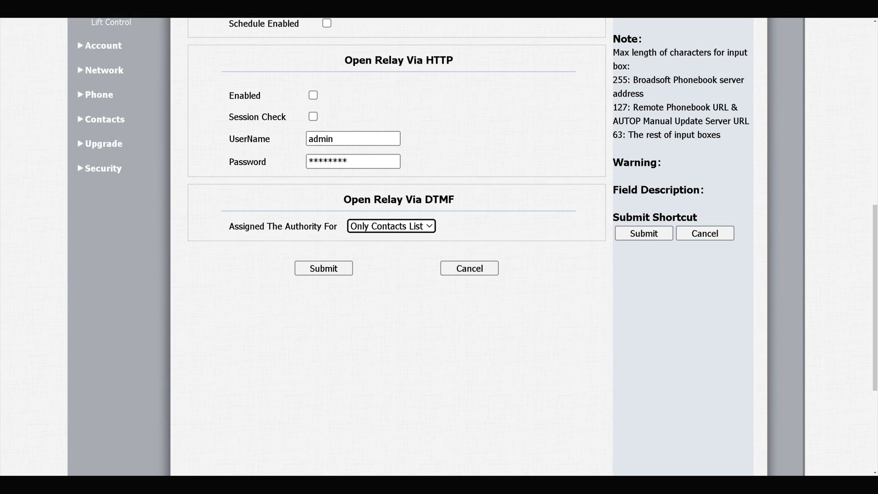
key(alt+Down)
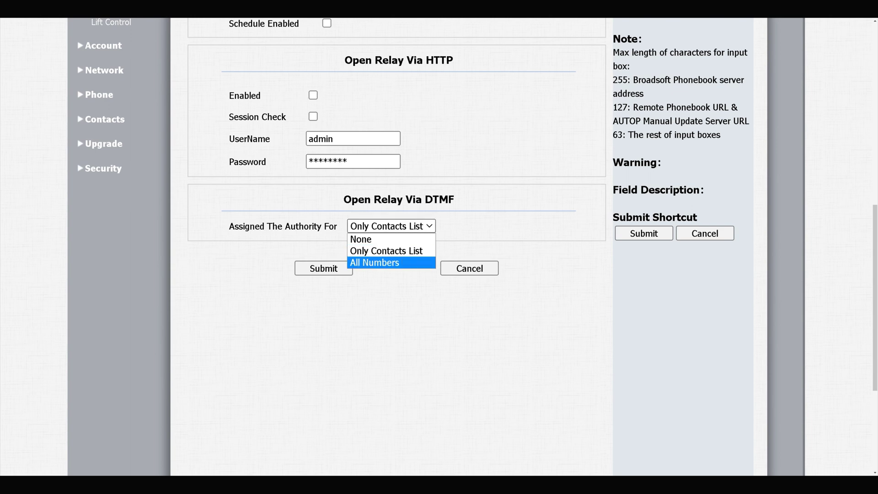
key(Up)
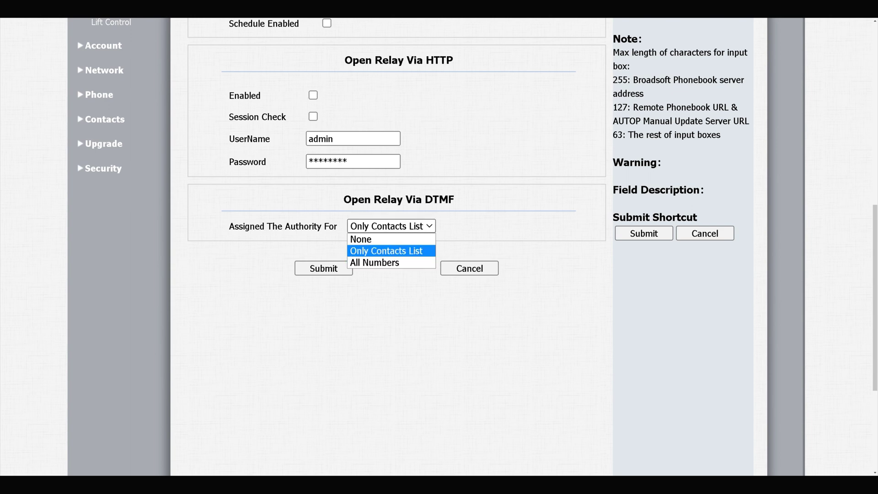
key(Down)
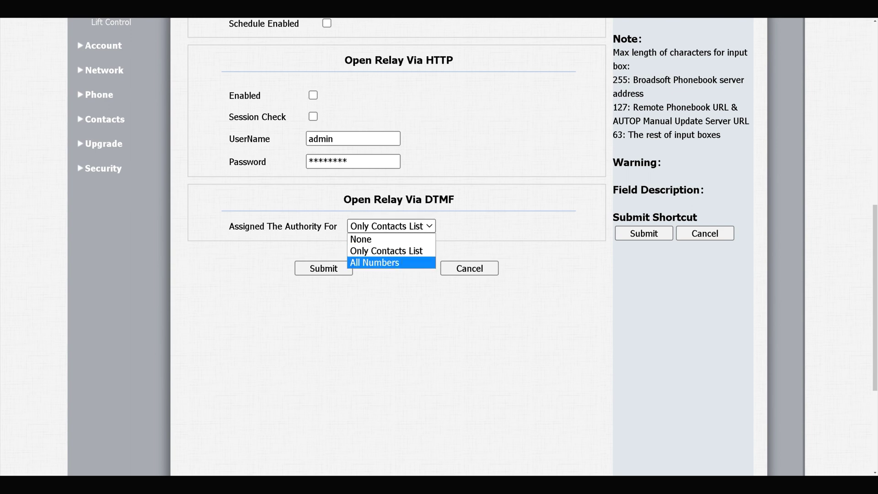
key(Escape)
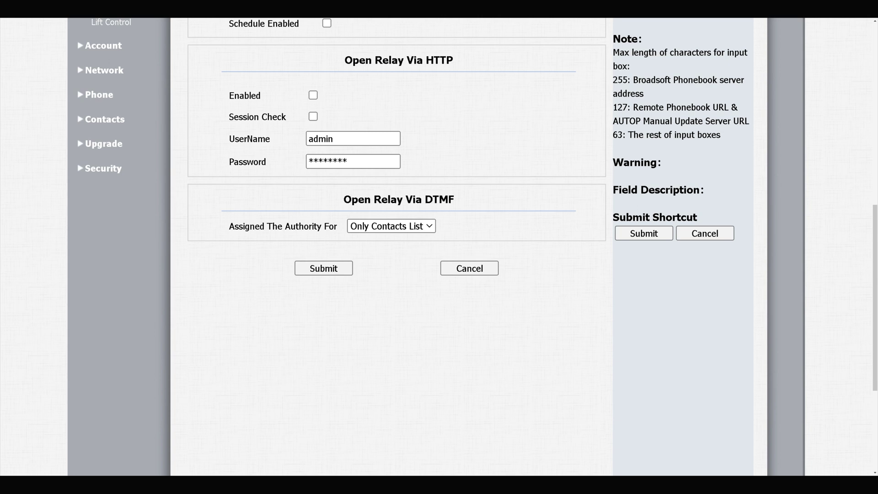
key(alt+Down)
key(Up)
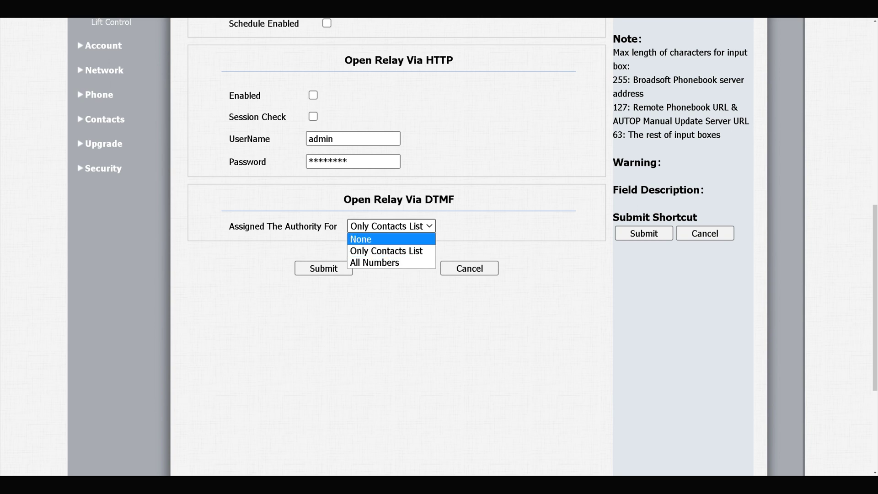
key(Down)
key(Down)
key(Up)
key(Up)
key(Down)
key(Down)
key(Escape)
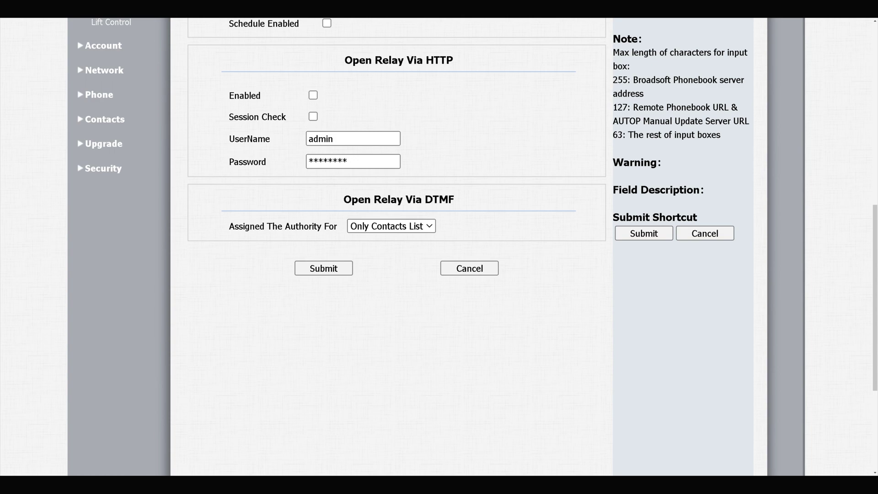
scroll(478, 215, up, 3)
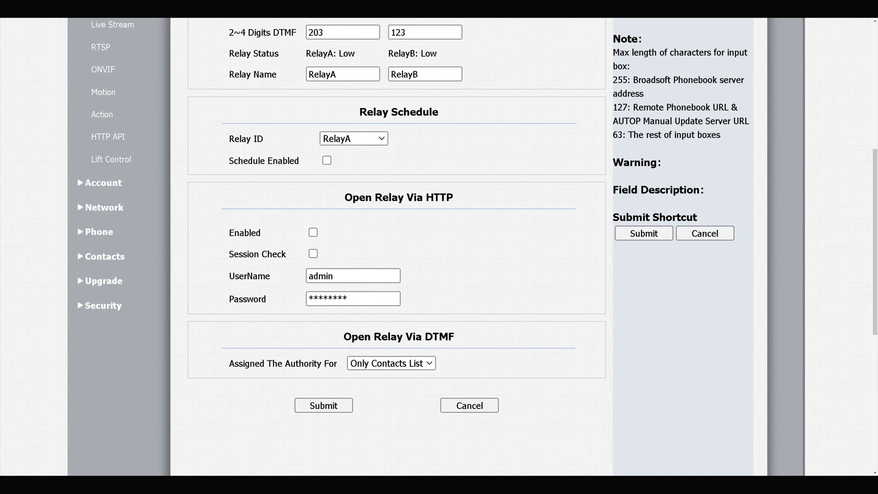
click(105, 256)
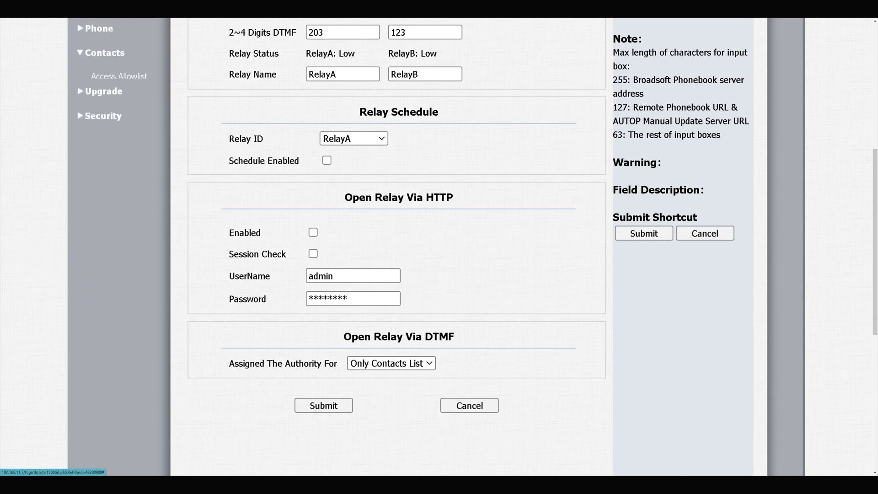
Open the Access Allowlist, discarding unsaved changes, and delete the Flat 1 and Flat 2 contacts.
scroll(397, 247, up, 6)
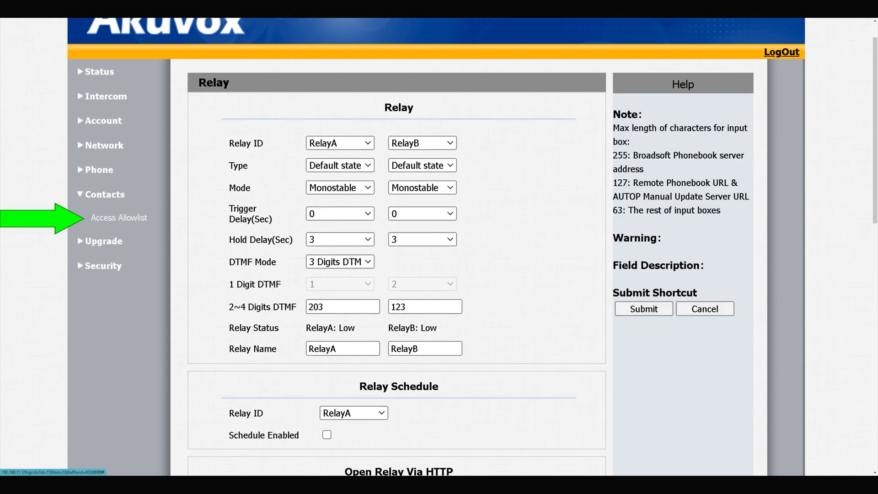
click(119, 218)
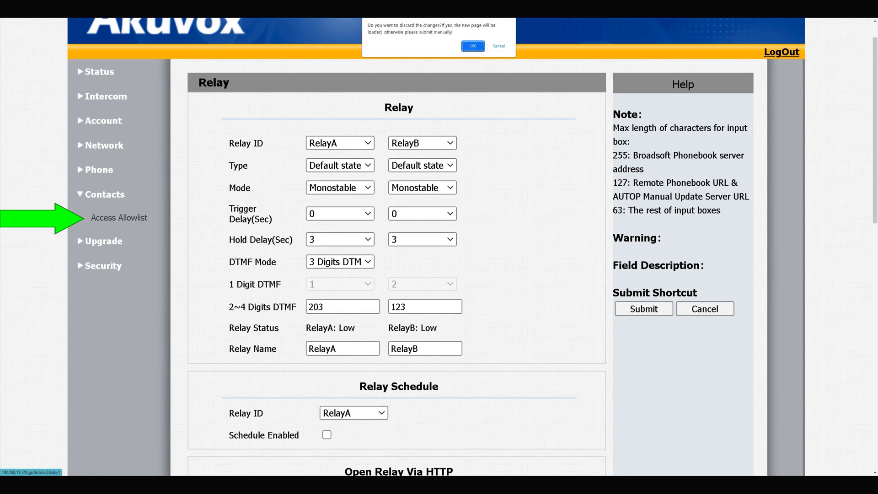
click(473, 46)
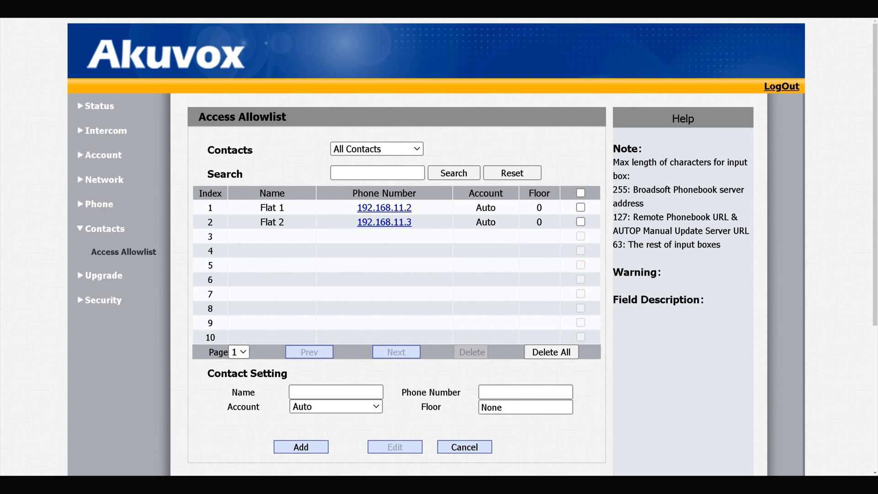
click(580, 222)
click(581, 207)
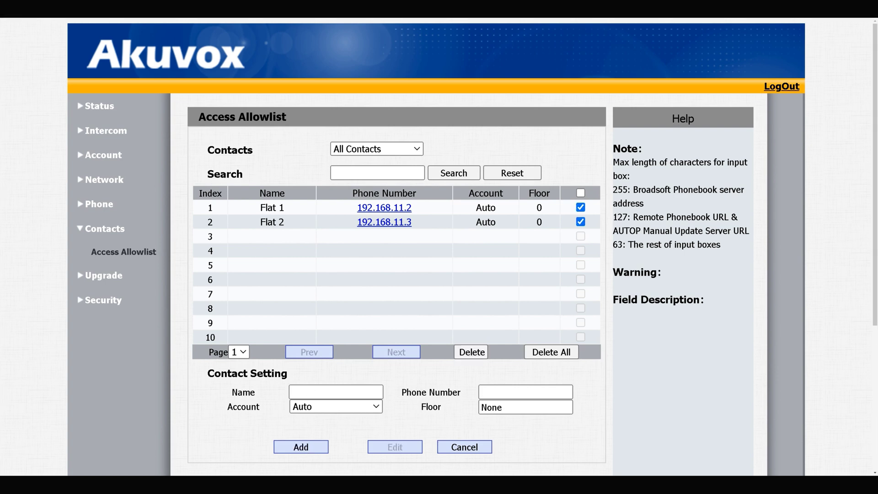
click(471, 352)
key(Return)
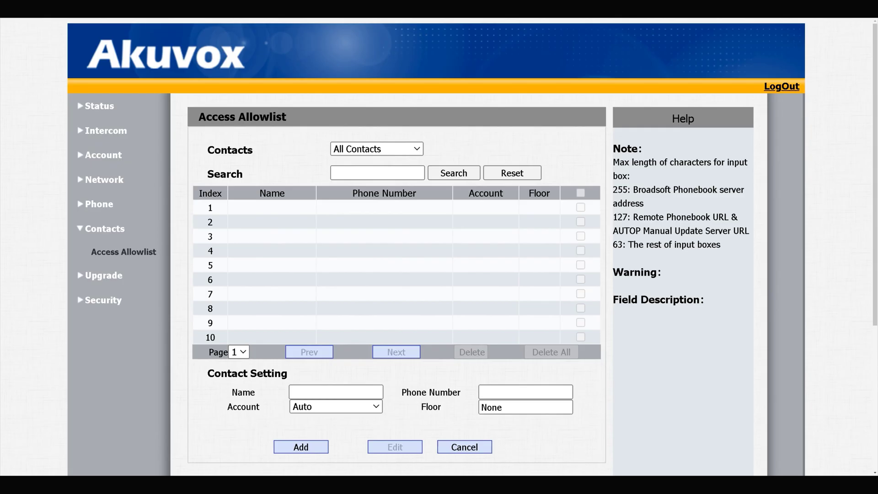
Add a contact named 'Flat 1' with phone number 192.168.11.3.
click(336, 392)
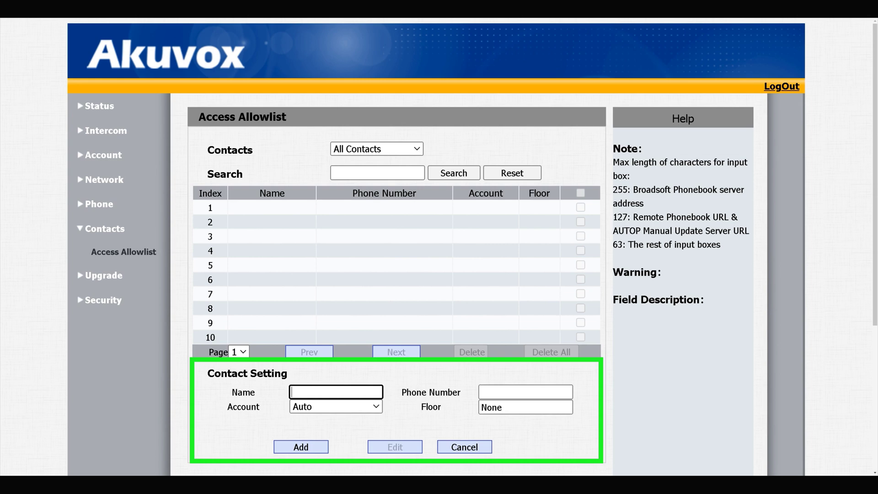
text(Flat 1)
click(525, 392)
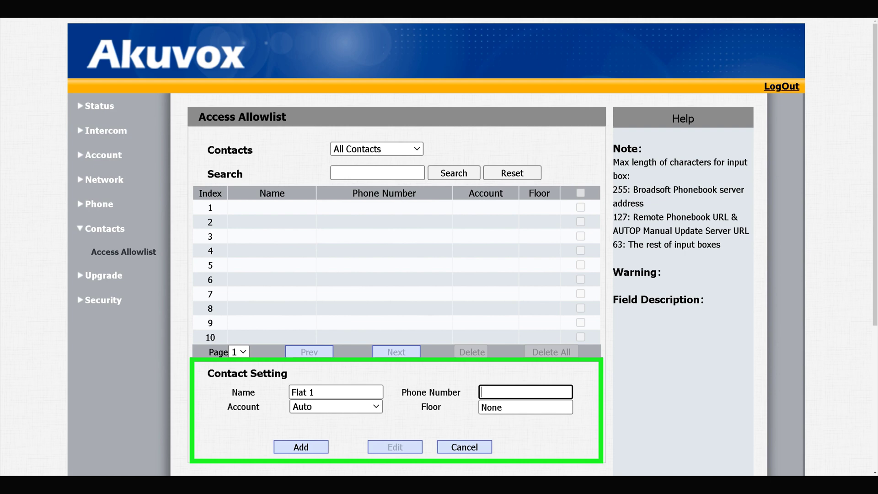
text(192.168.11.3)
key(Return)
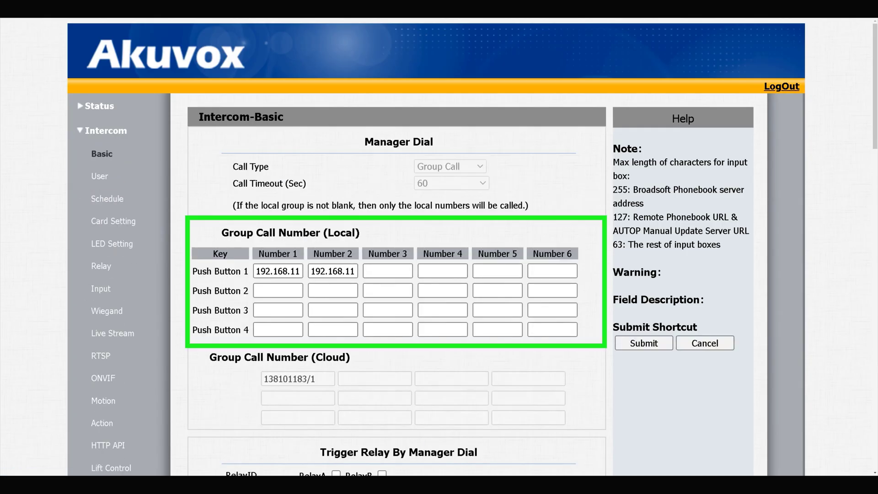
Bring up the indoor monitor's call settings showing the codecs and RFC2833 DTMF type.
click(333, 290)
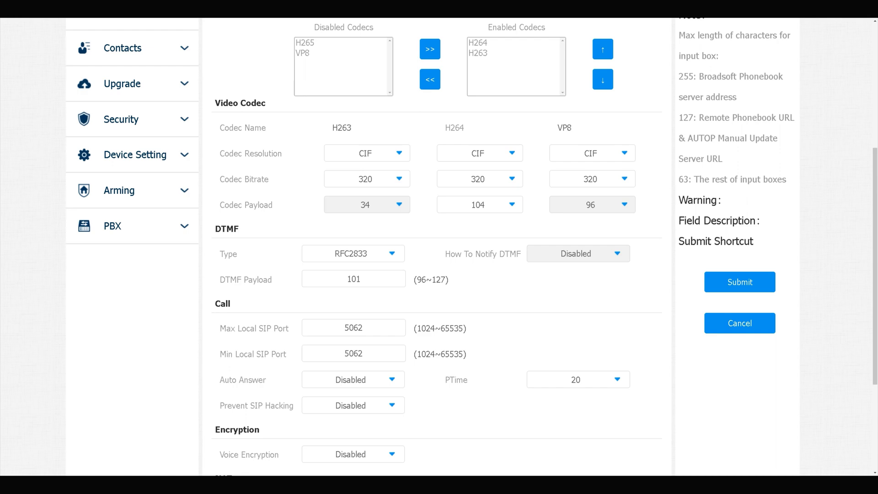
Log in to the indoor monitor with the admin credentials and open Phone > Relay.
scroll(439, 247, up, 3)
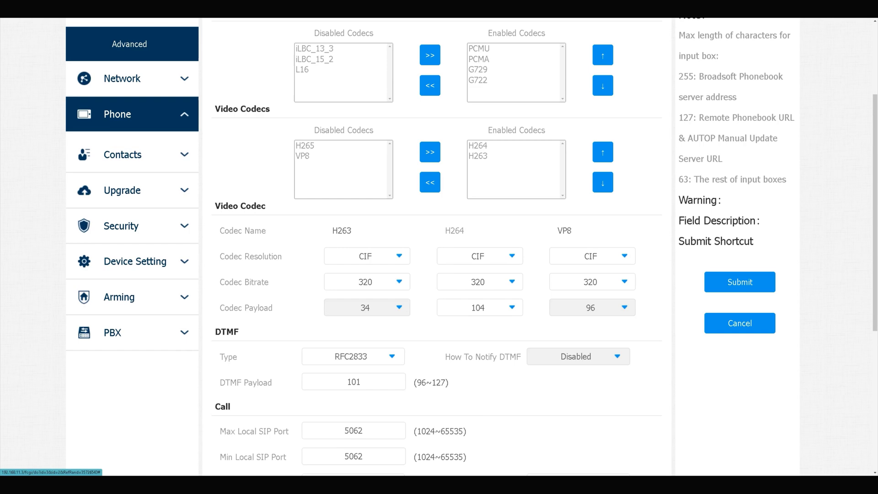
click(118, 115)
scroll(471, 246, down, 2)
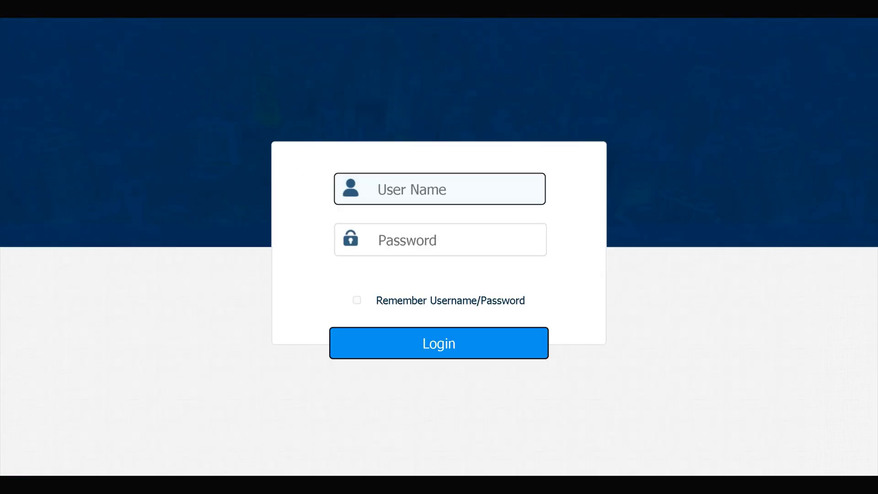
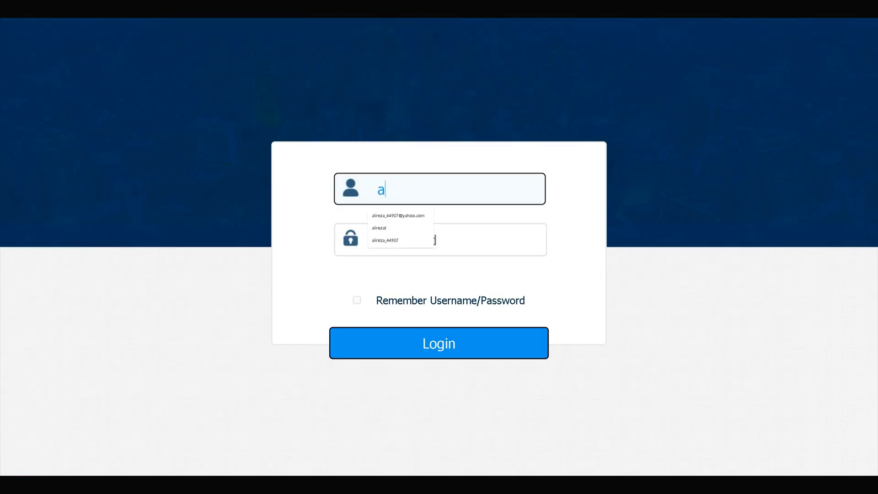
key(Tab)
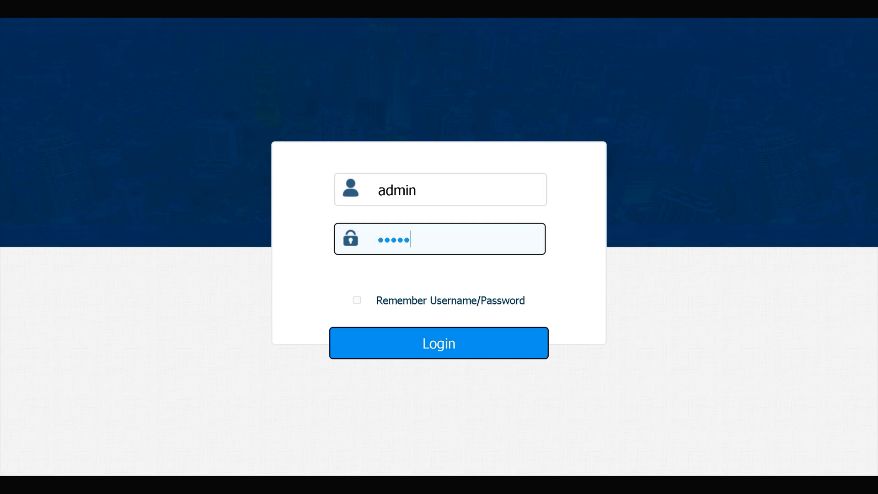
key(Return)
scroll(439, 247, down, 2)
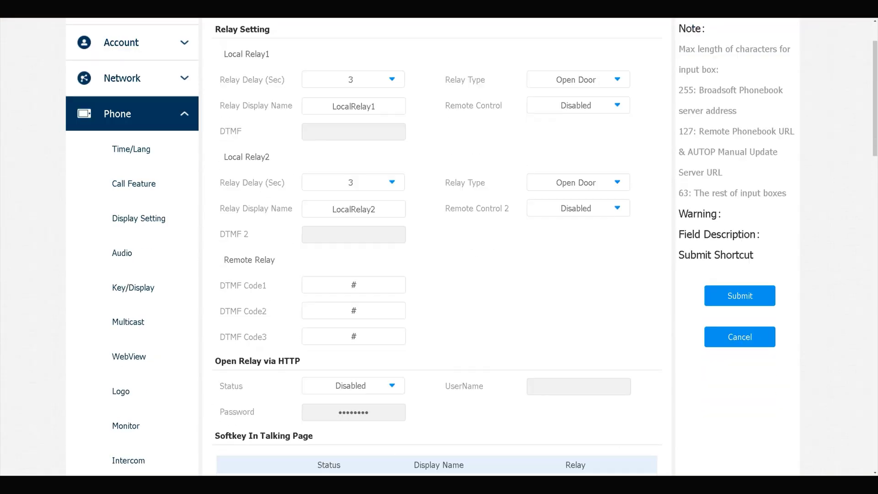
mouse_move(219, 279)
mouse_down()
mouse_move(219, 343)
mouse_move(219, 321)
mouse_move(267, 338)
mouse_up()
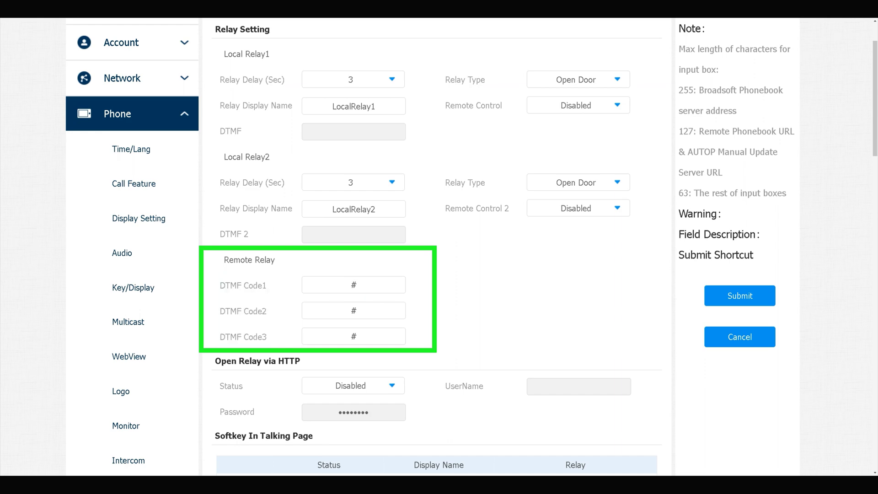
Enter Remote Relay DTMF Code1 203 and DTMF Code2 123.
click(353, 284)
double_click(353, 285)
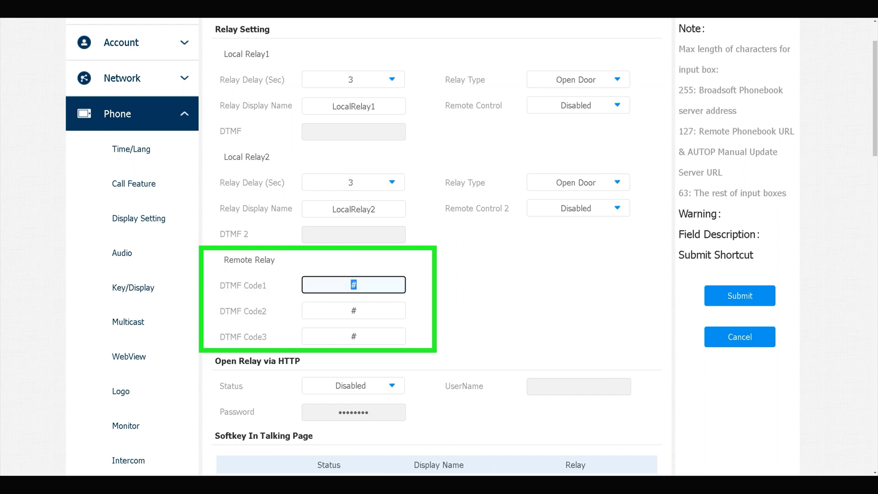
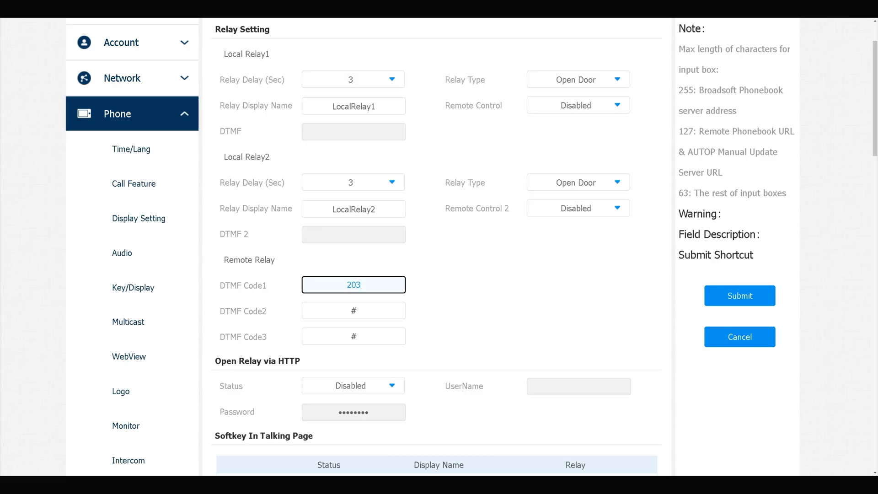
key(Tab)
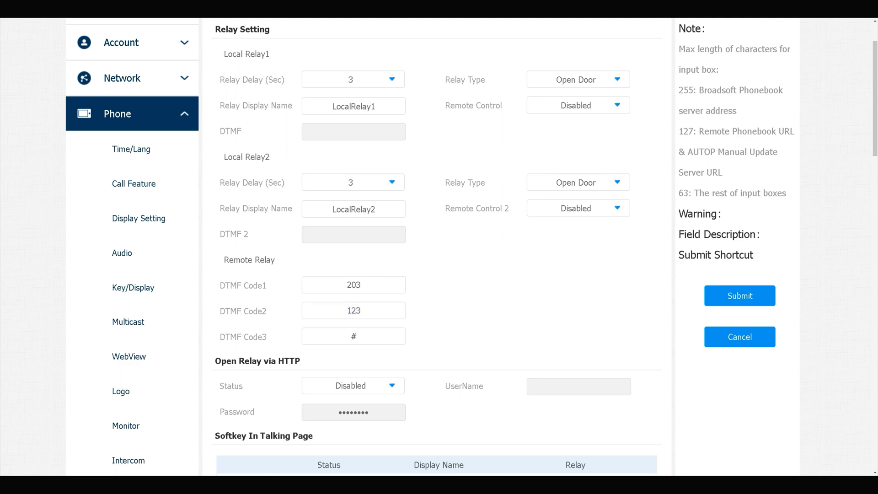
scroll(439, 247, down, 5)
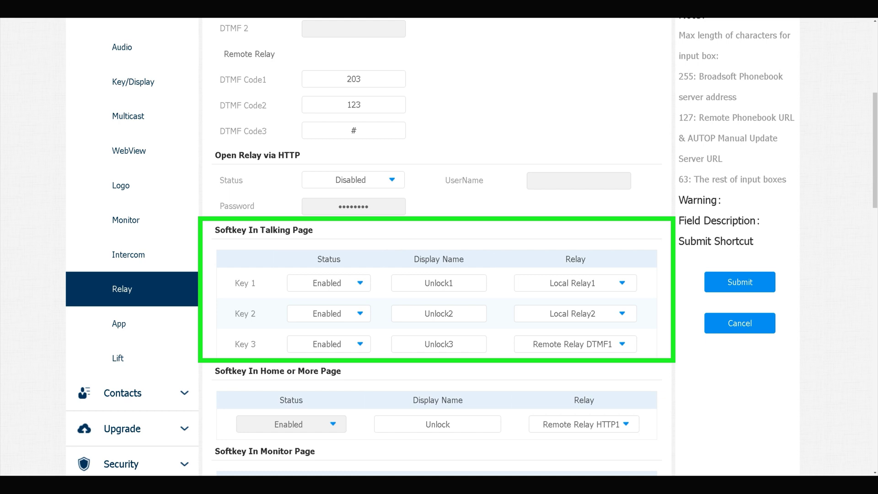
Disable talking-page Key 3 and name Key 1 'Fron Door' on Remote Relay DTMF1.
click(327, 344)
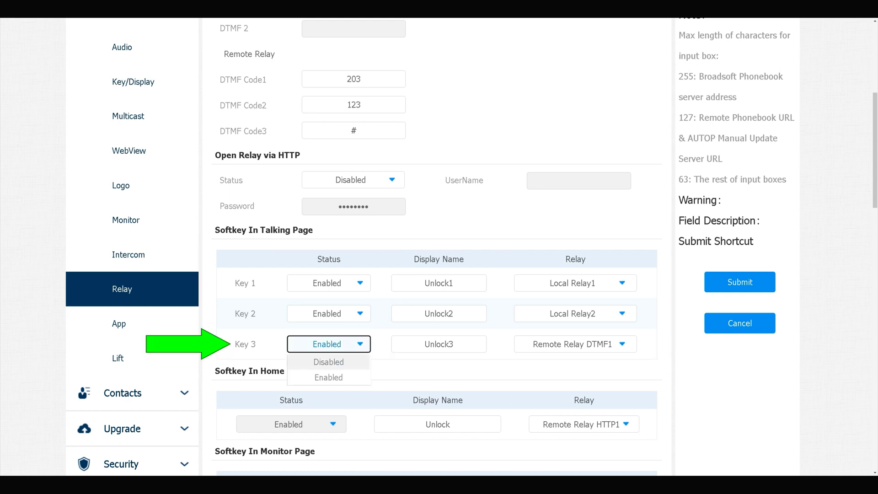
click(329, 361)
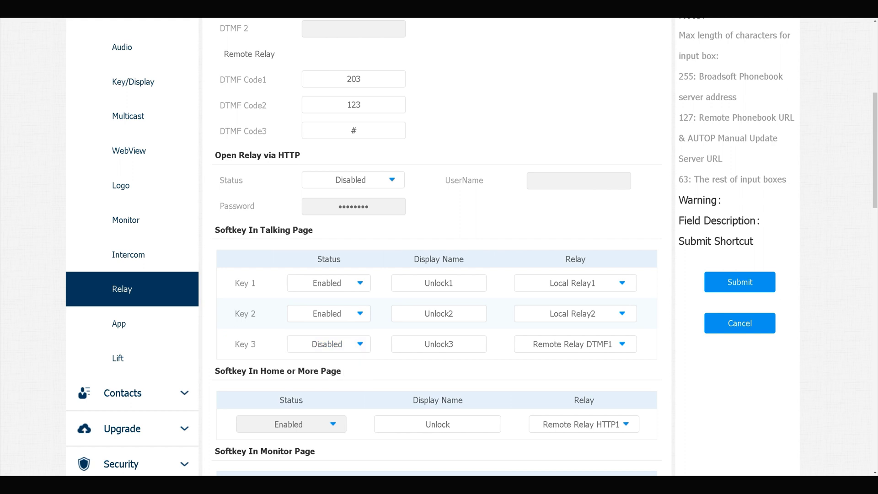
drag(454, 283, 424, 283)
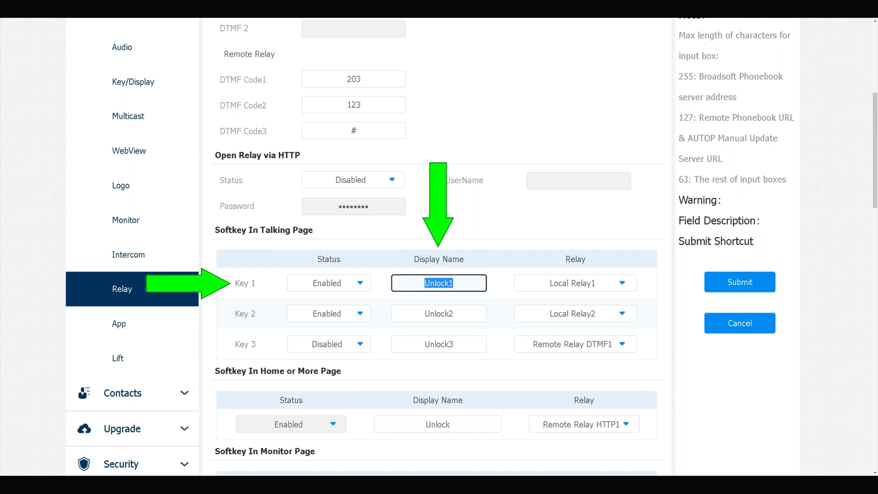
text(Fr)
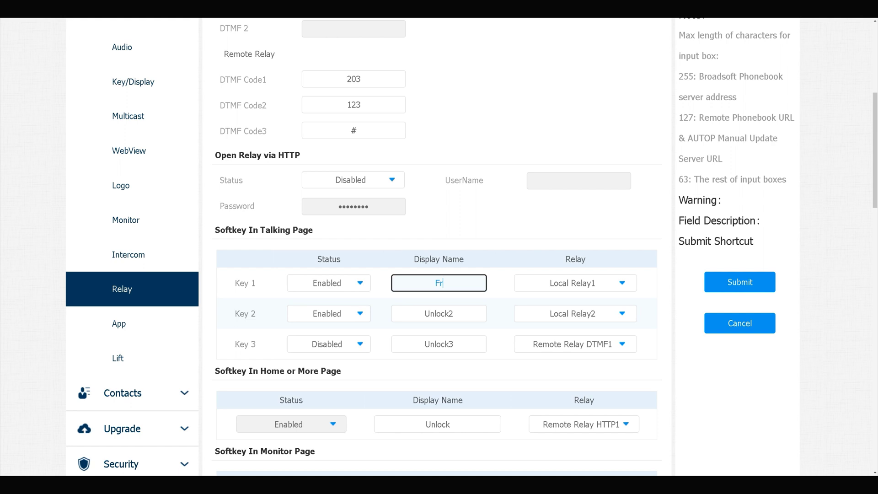
text(on Door)
click(576, 284)
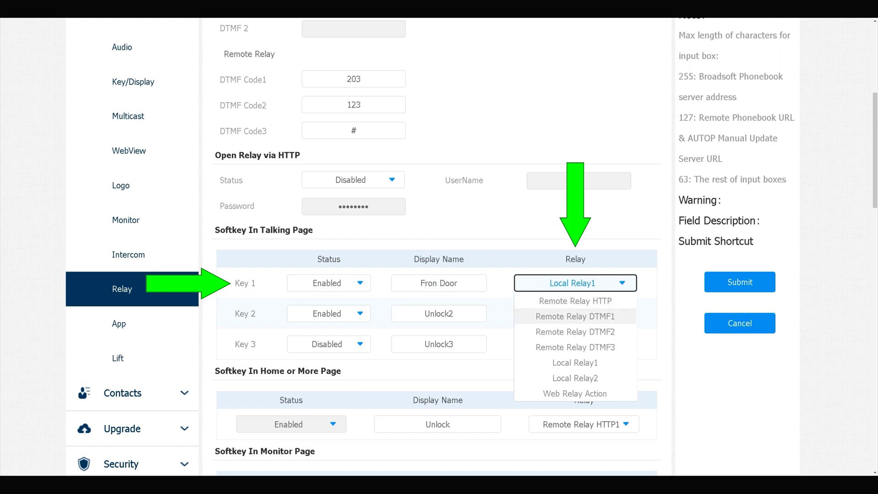
click(575, 316)
Name Key 2 'Back Door' on Remote Relay DTMF2 and submit the settings.
click(438, 313)
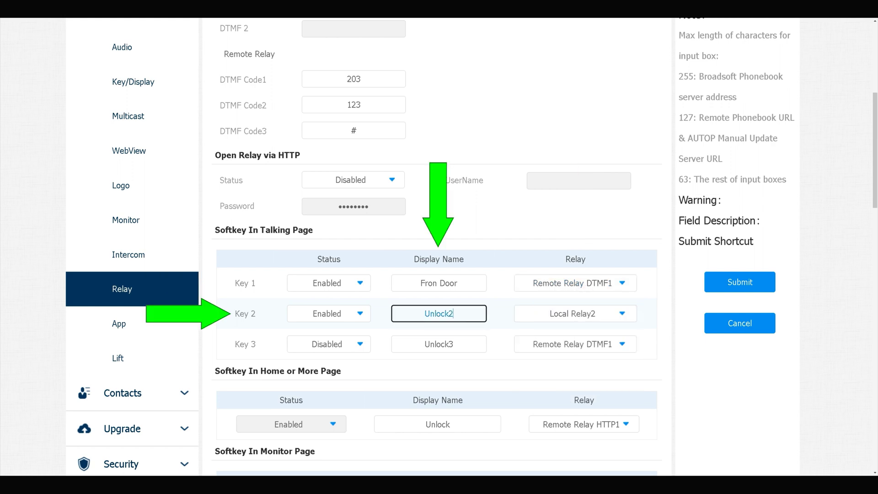
double_click(438, 314)
text(Back Door)
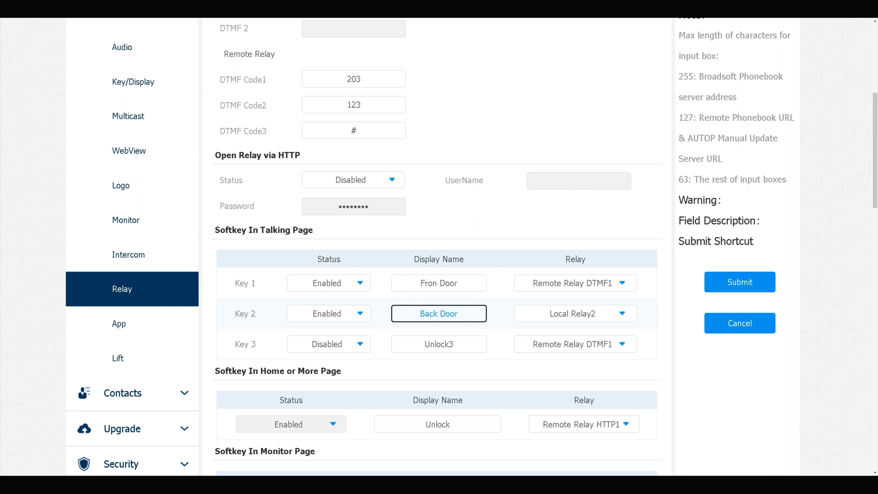
click(575, 313)
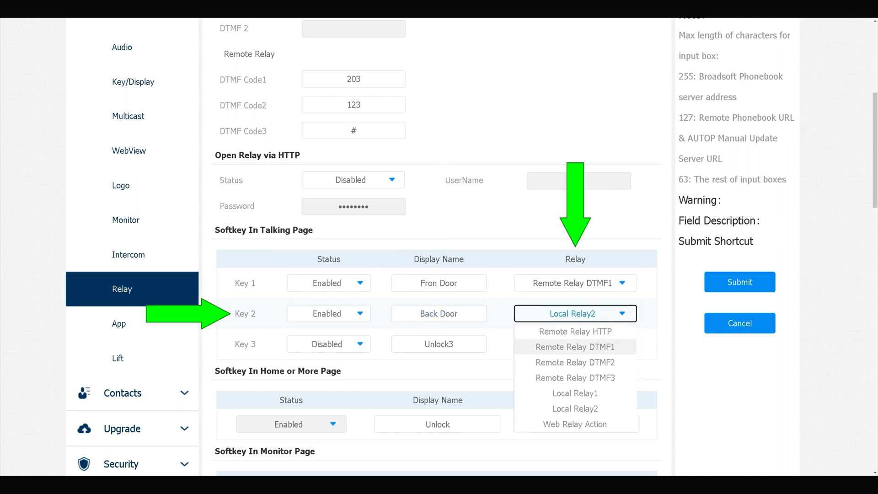
click(575, 362)
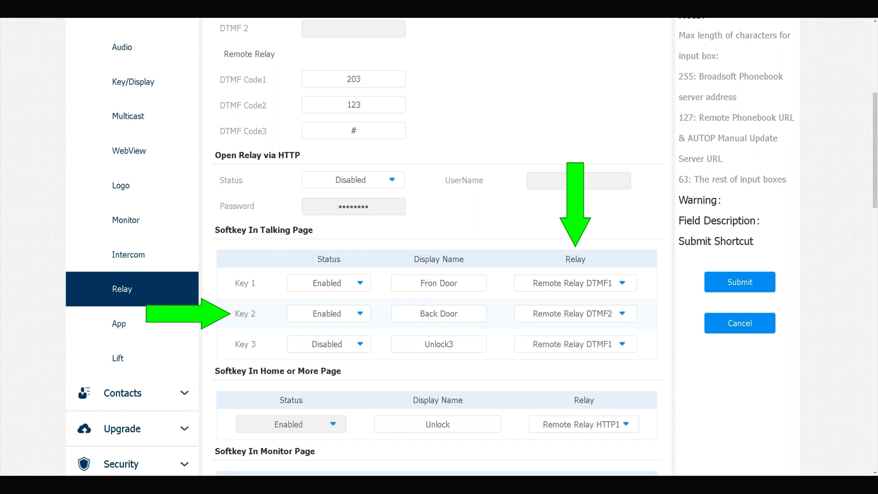
scroll(575, 363, down, 1)
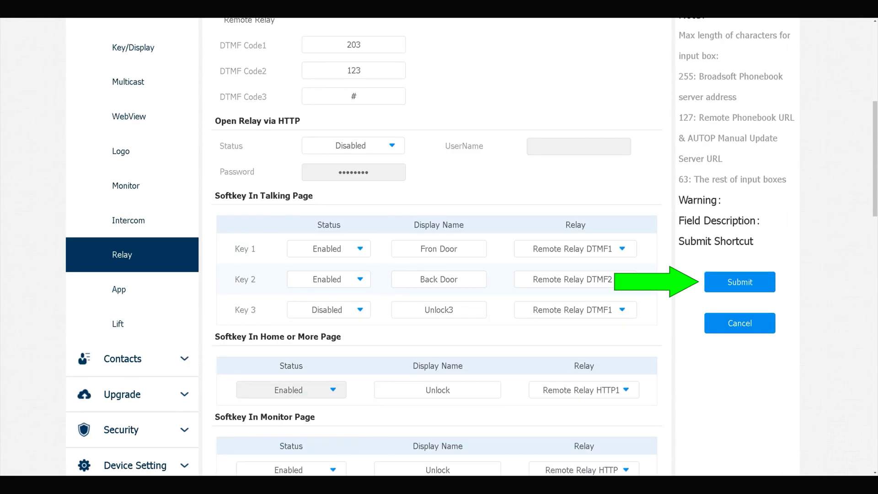
click(740, 282)
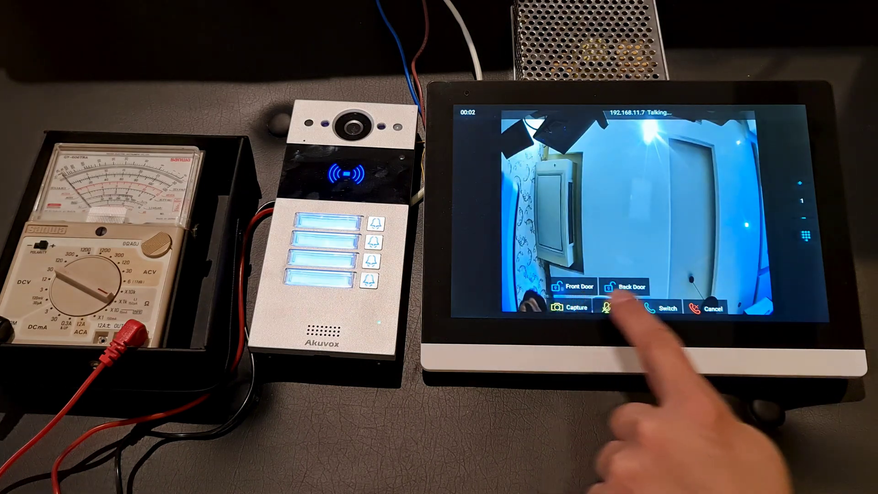
During the call, send relay code 123 from the in-call keypad.
click(806, 235)
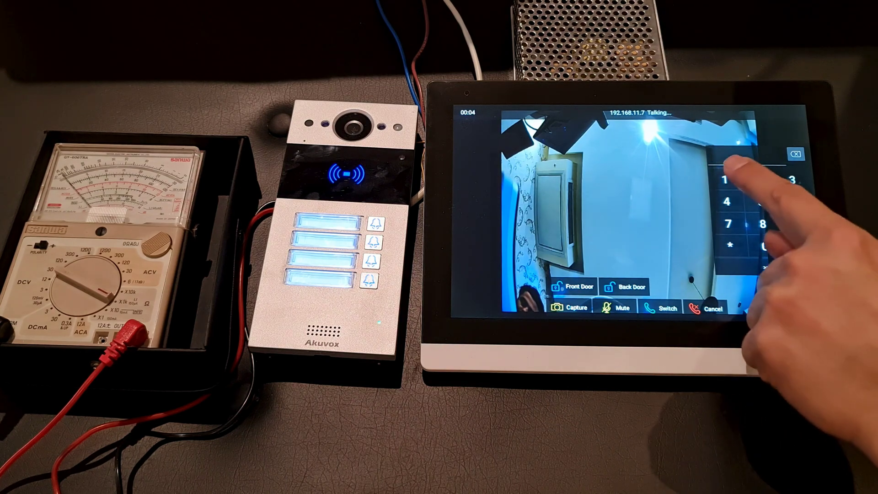
click(759, 180)
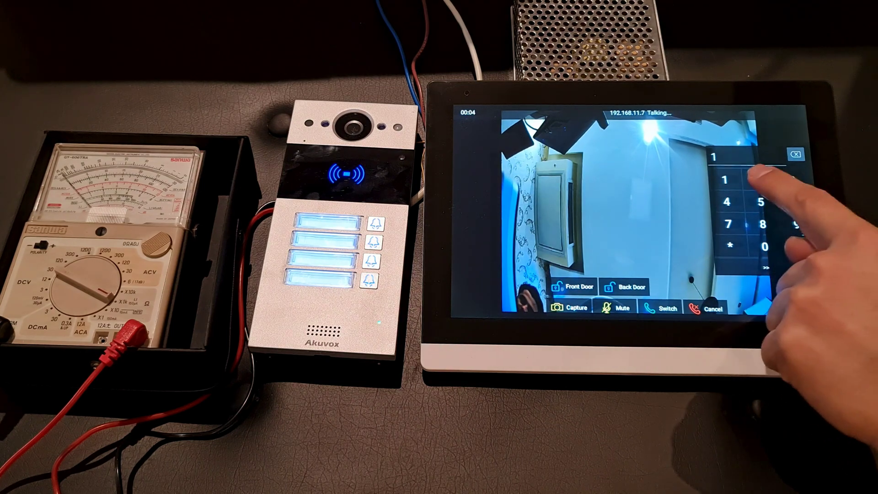
click(792, 179)
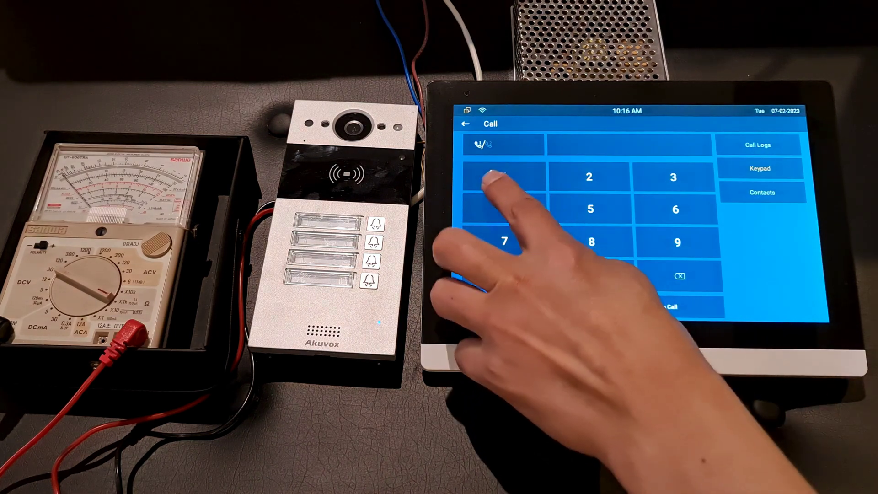
Dial 192.168.11.7 on the monitor and start a video call to the door phone.
click(677, 242)
click(589, 176)
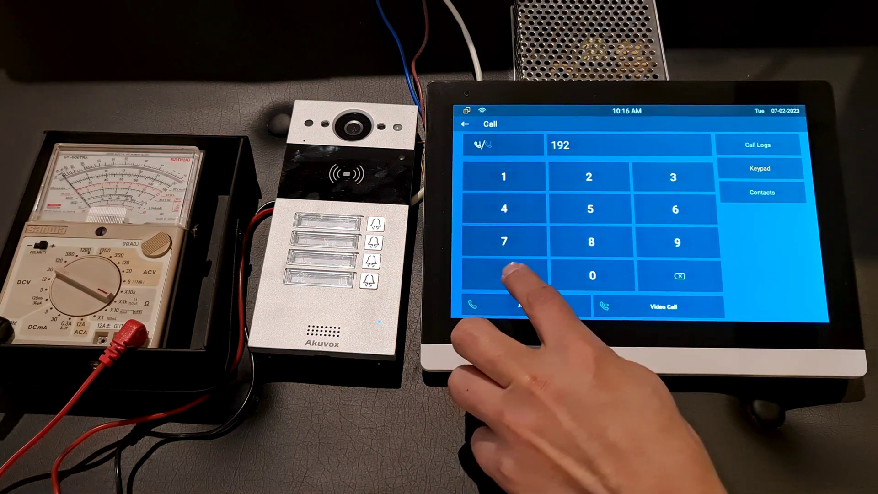
click(504, 276)
click(504, 176)
click(675, 209)
click(590, 242)
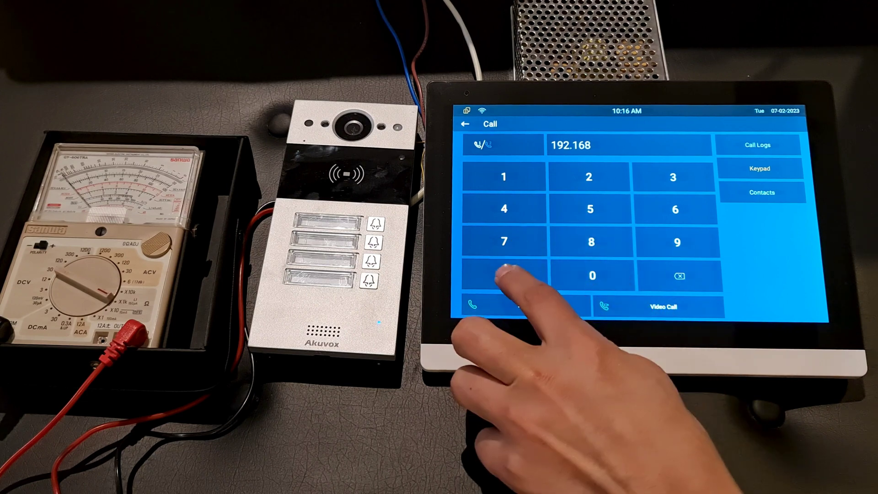
click(505, 277)
click(504, 177)
click(504, 176)
click(504, 277)
click(504, 241)
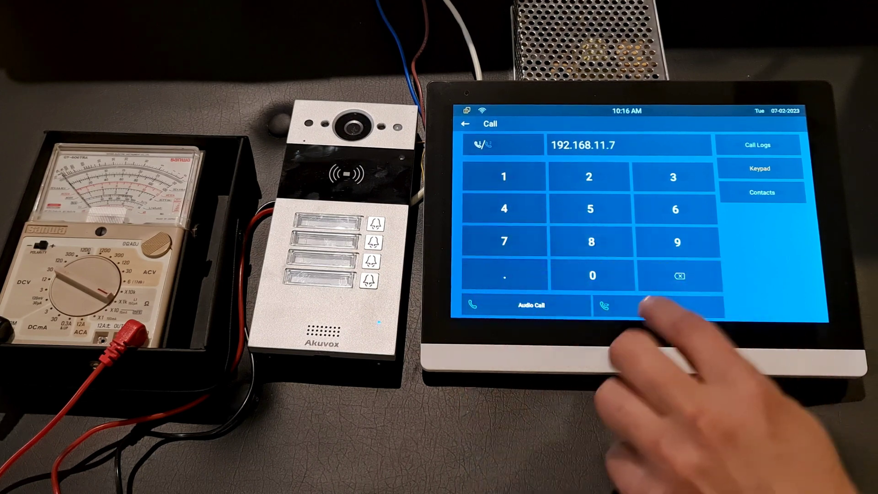
click(637, 306)
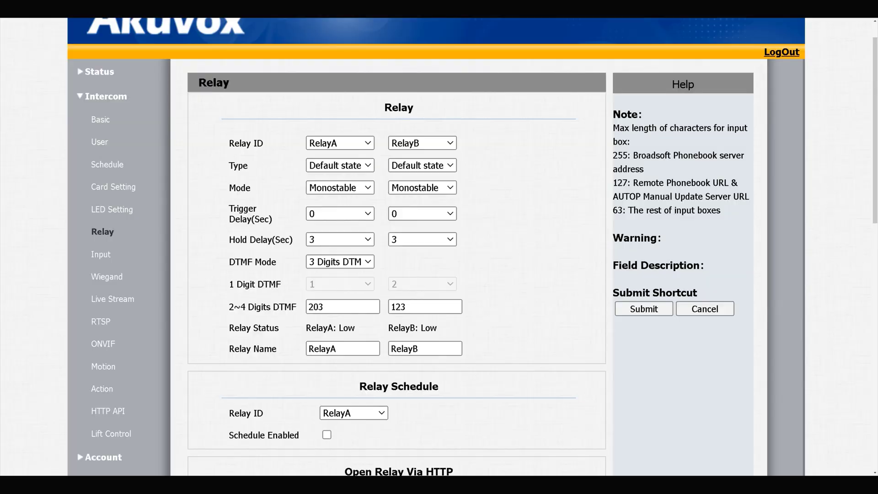
Review the indoor monitor's Key 1 and home-page unlock relay choices without changing them.
scroll(397, 257, down, 2)
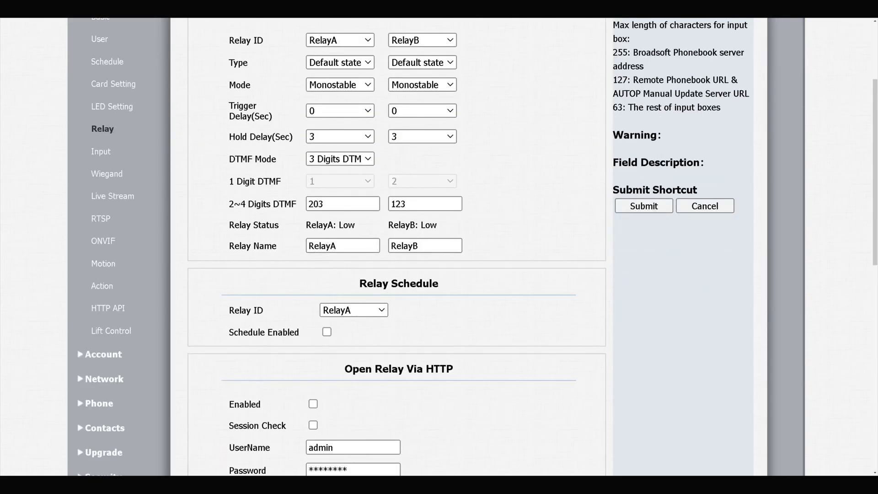
scroll(397, 247, down, 1)
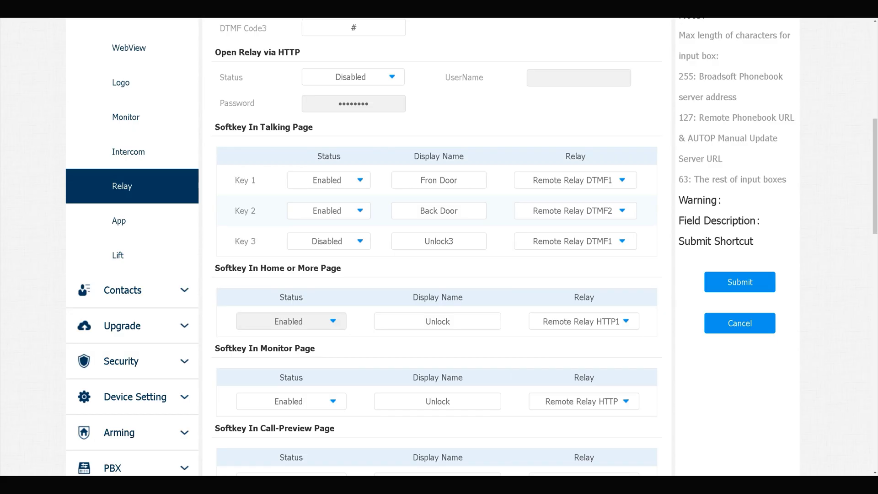
click(576, 180)
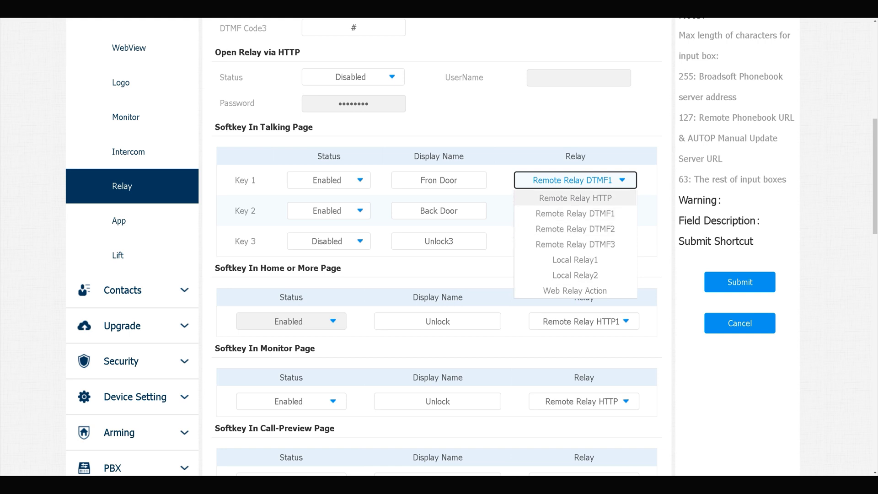
key(Escape)
click(584, 322)
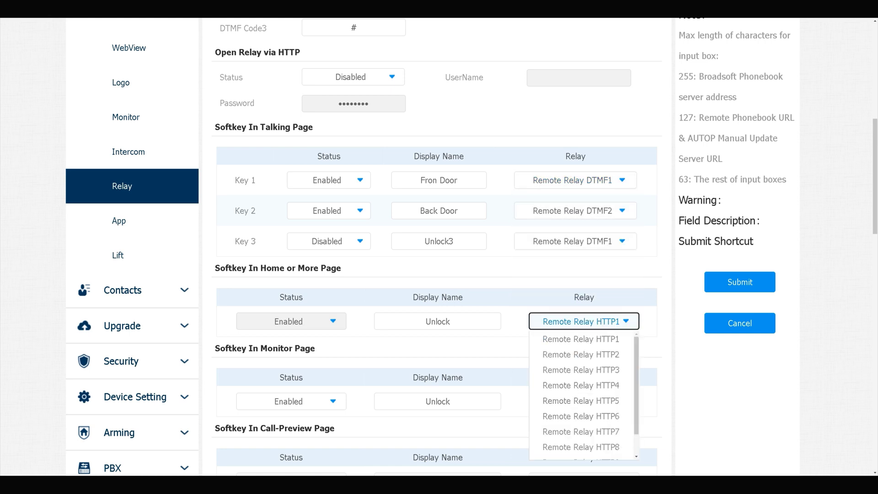